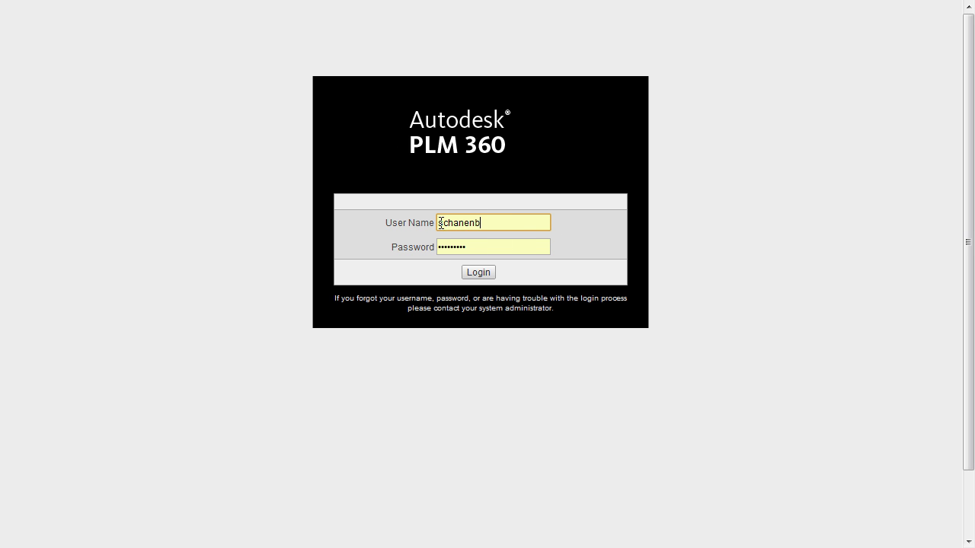
# Step: Sign in to reach the dashboard showing the flashlight and change-request links
pyautogui.click(485, 275)
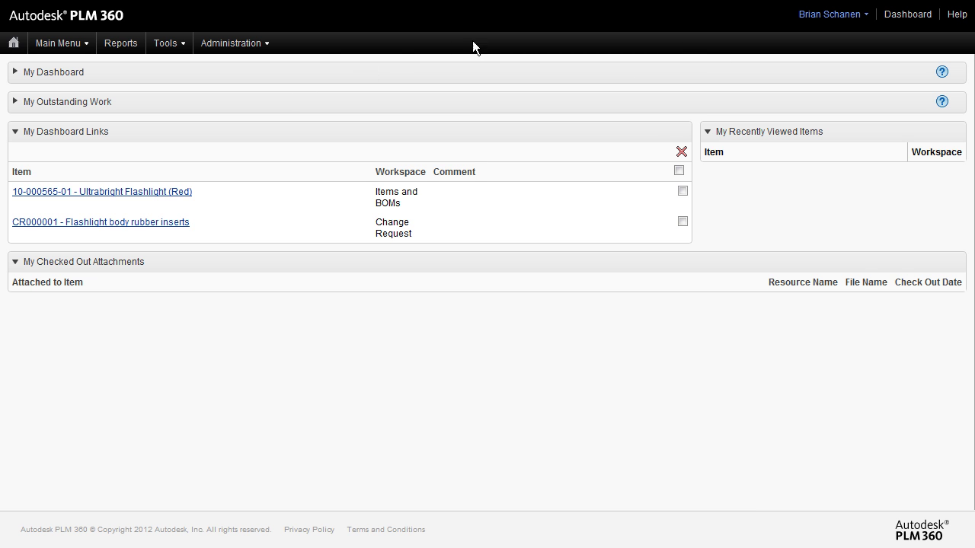
# Step: Go to Administration > Setup and browse the Workspaces list (Accident Reports, Change Request, Items and BOMs)
pyautogui.click(232, 46)
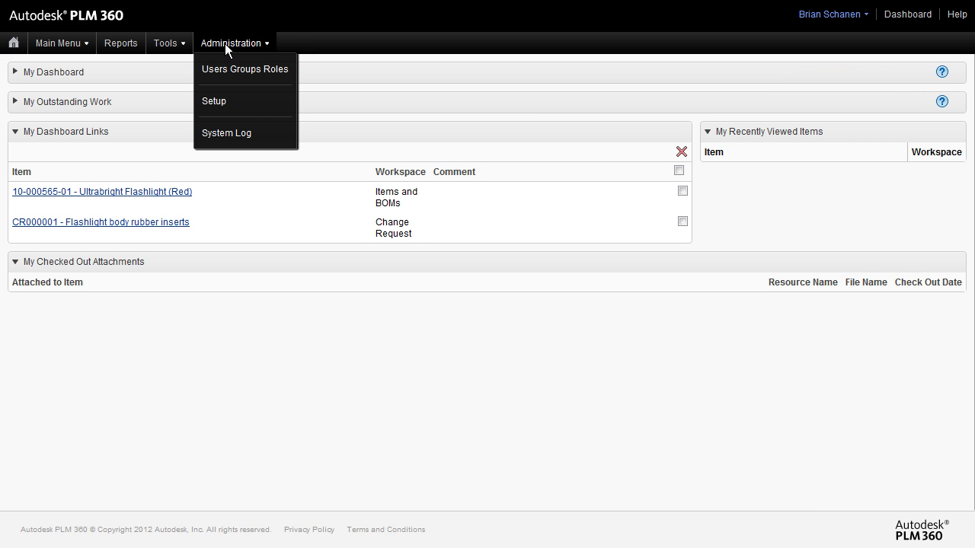
pyautogui.click(283, 106)
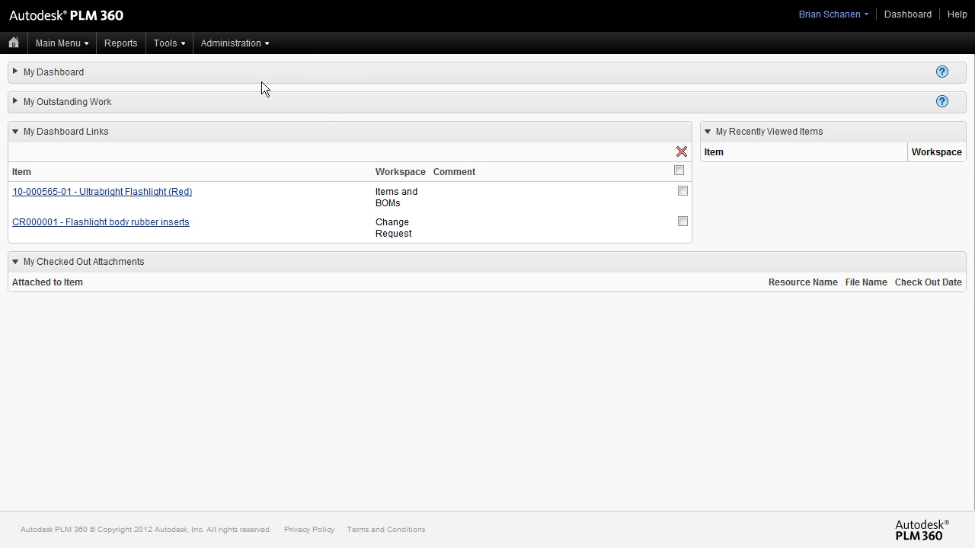
pyautogui.click(238, 43)
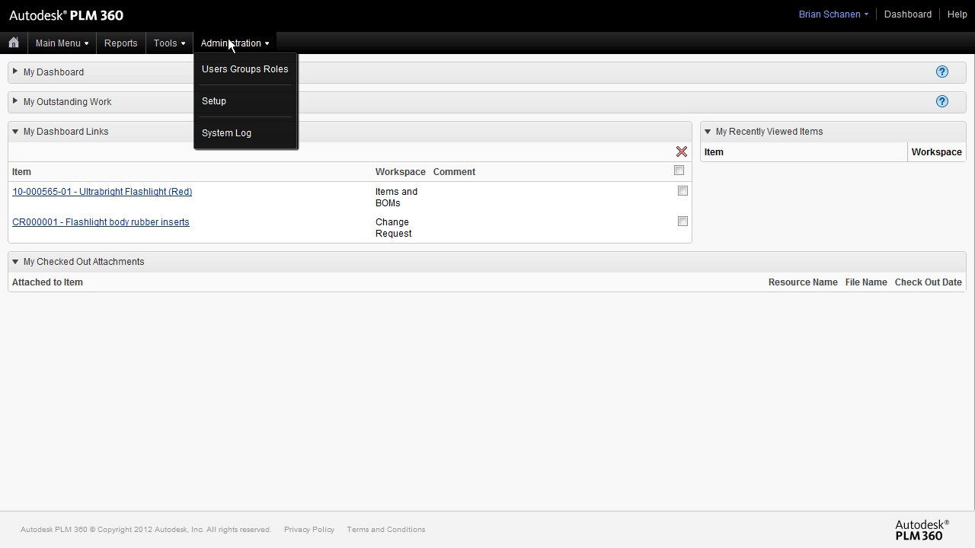
pyautogui.click(224, 103)
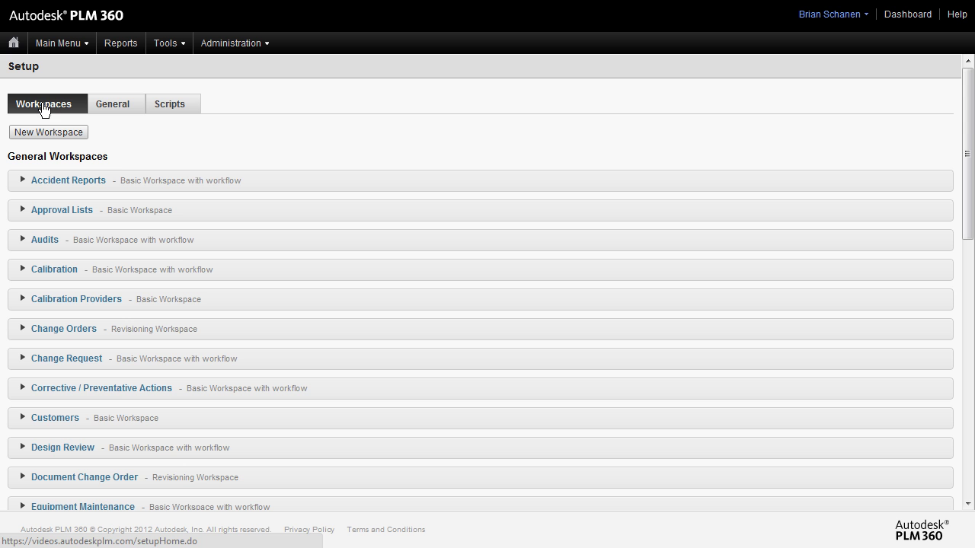
pyautogui.scroll(-2, 268, 201)
pyautogui.scroll(-3, 268, 201)
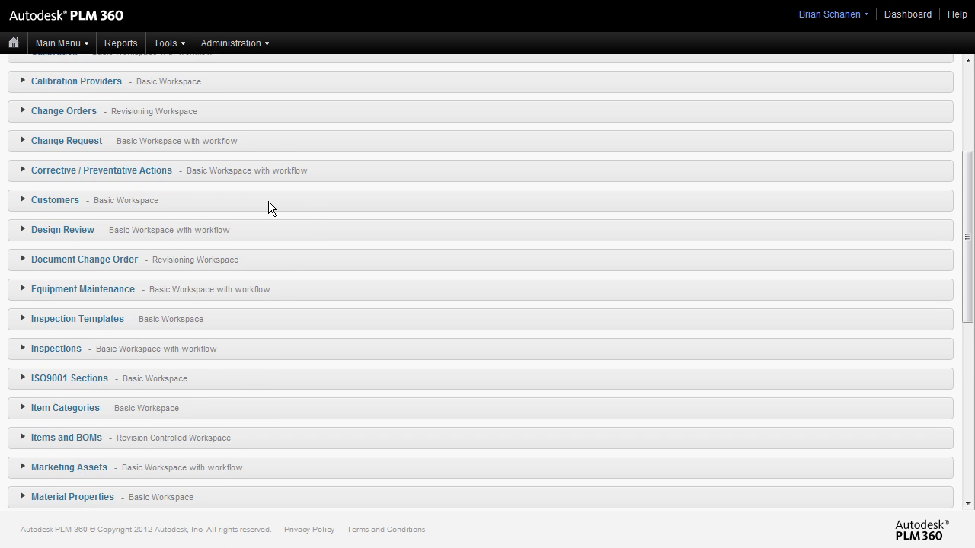
pyautogui.scroll(-3, 268, 201)
pyautogui.scroll(5, 268, 201)
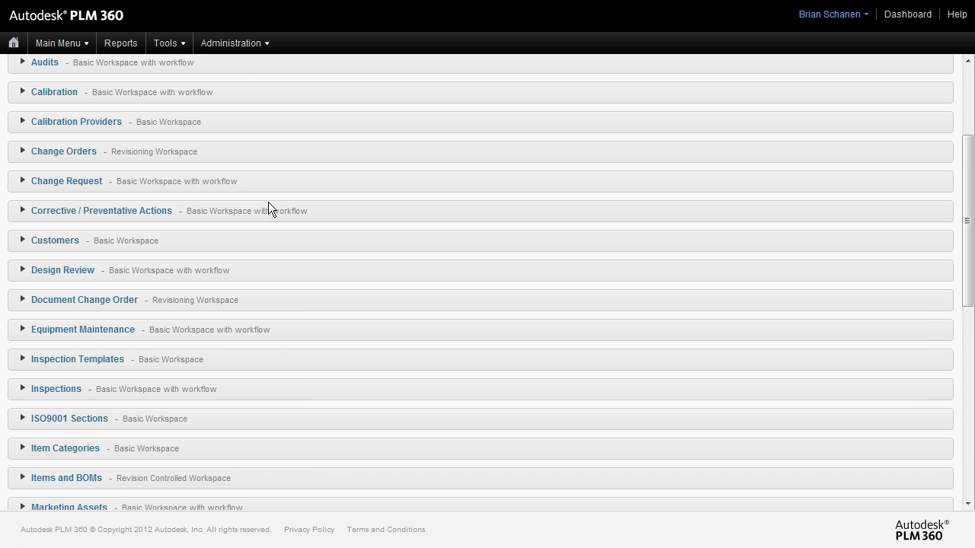
pyautogui.scroll(3, 268, 202)
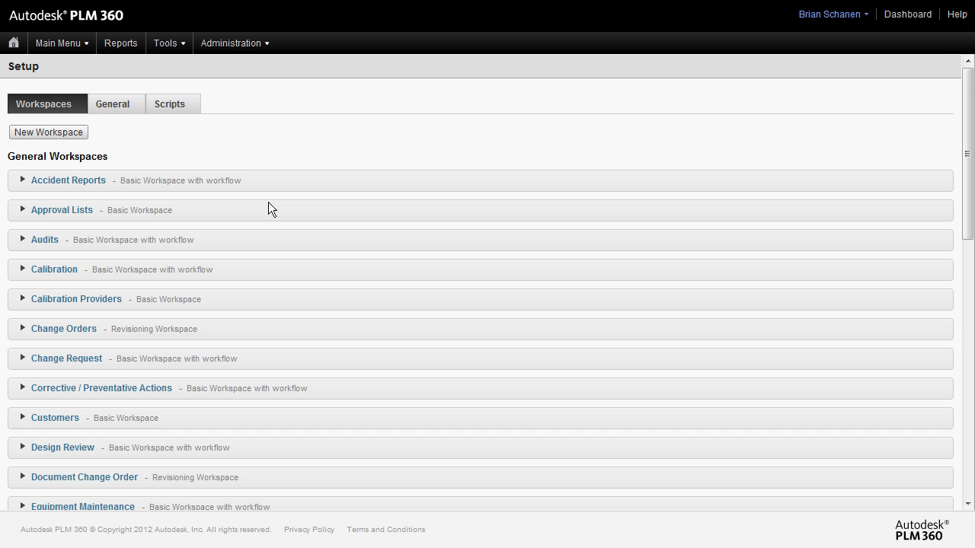
# Step: Switch the Setup page to its General tab of setup tools
pyautogui.click(121, 107)
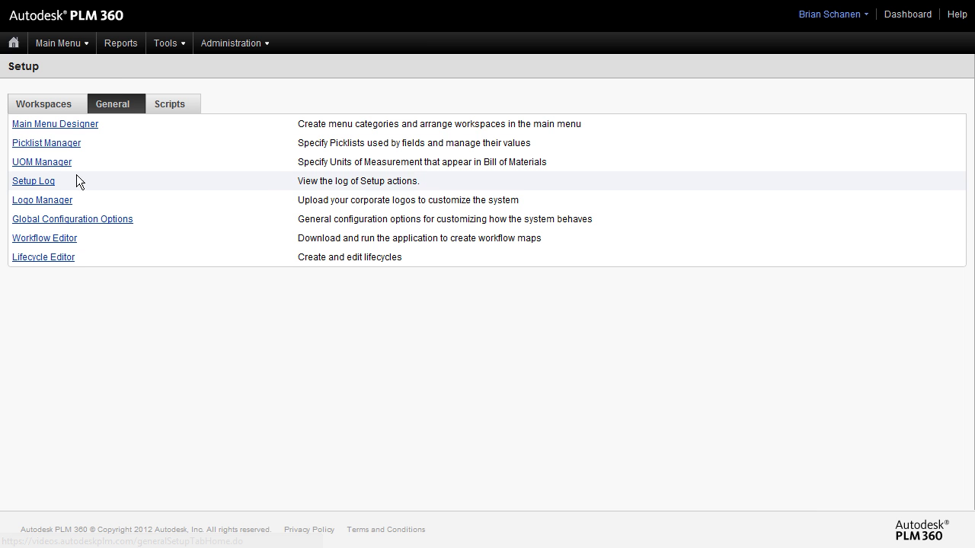
# Step: Edit Logo Manager to use outside-myco.jpg for login and inside-myco.jpg for the header
pyautogui.click(27, 201)
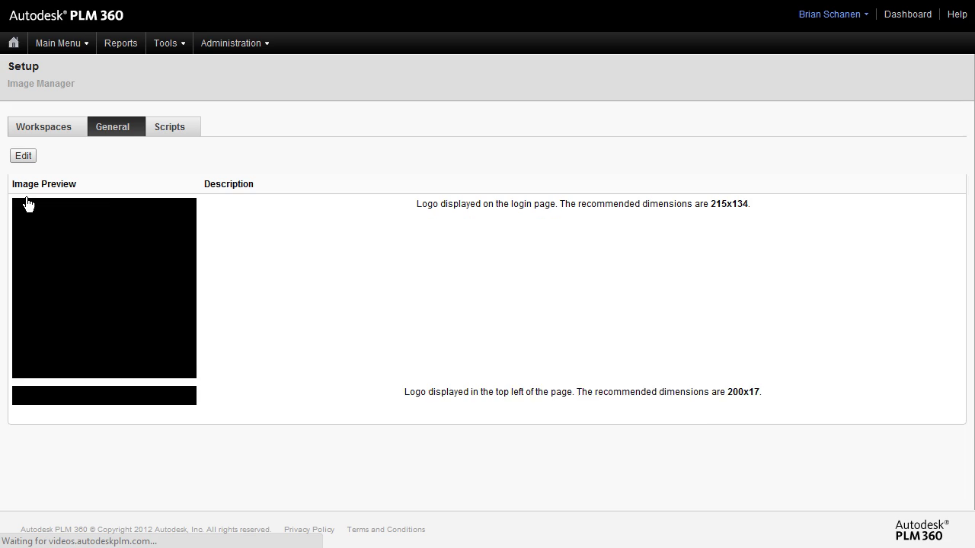
pyautogui.scroll(-3, 267, 296)
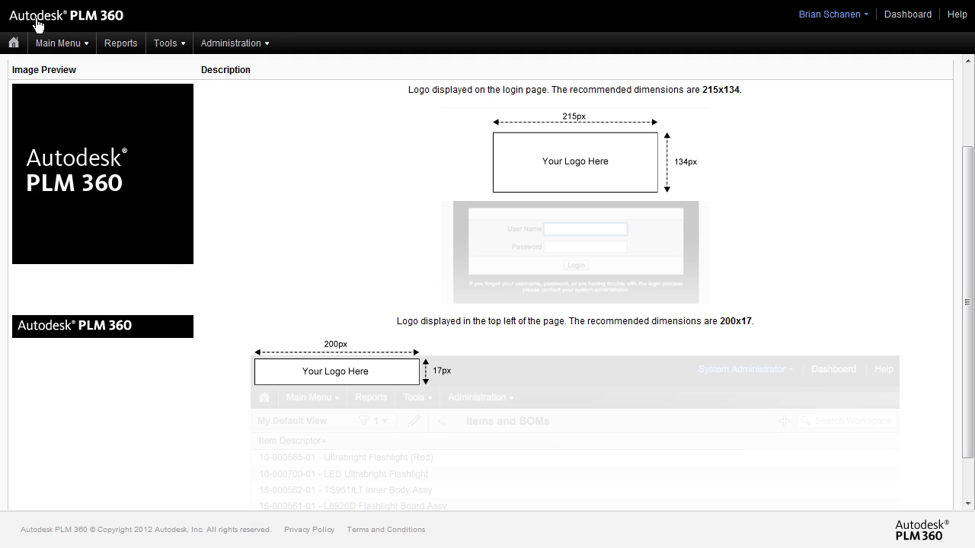
pyautogui.scroll(3, 320, 206)
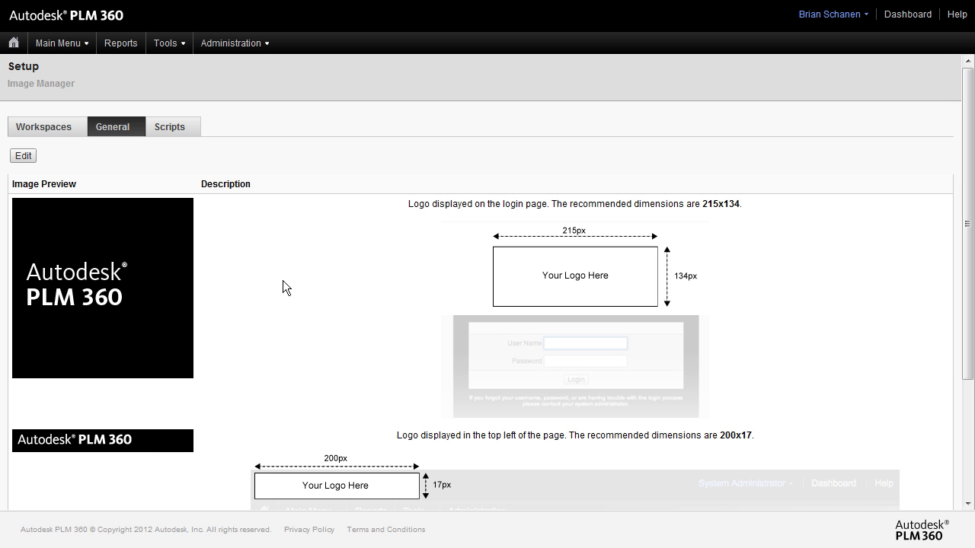
pyautogui.click(21, 156)
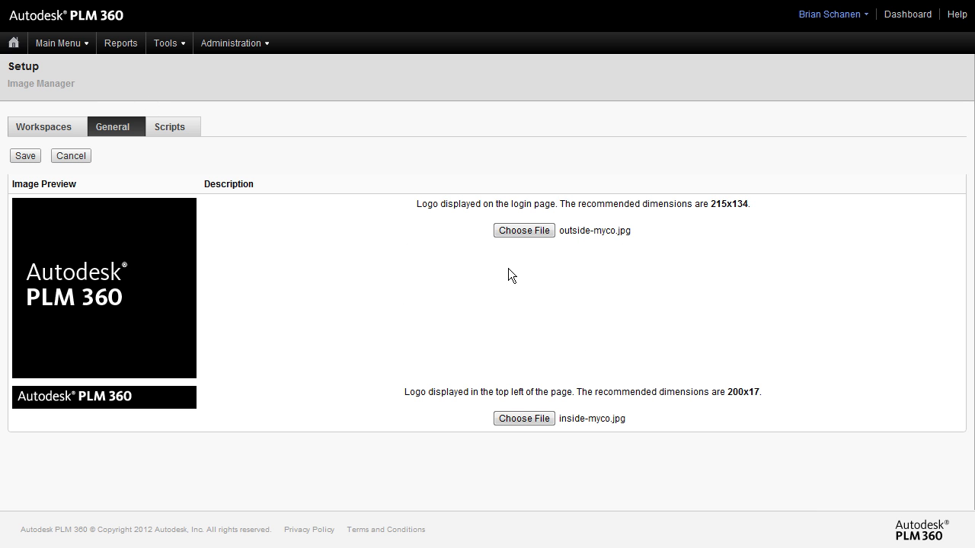
# Step: Save the MYCO logo images in the Image Manager
pyautogui.click(21, 157)
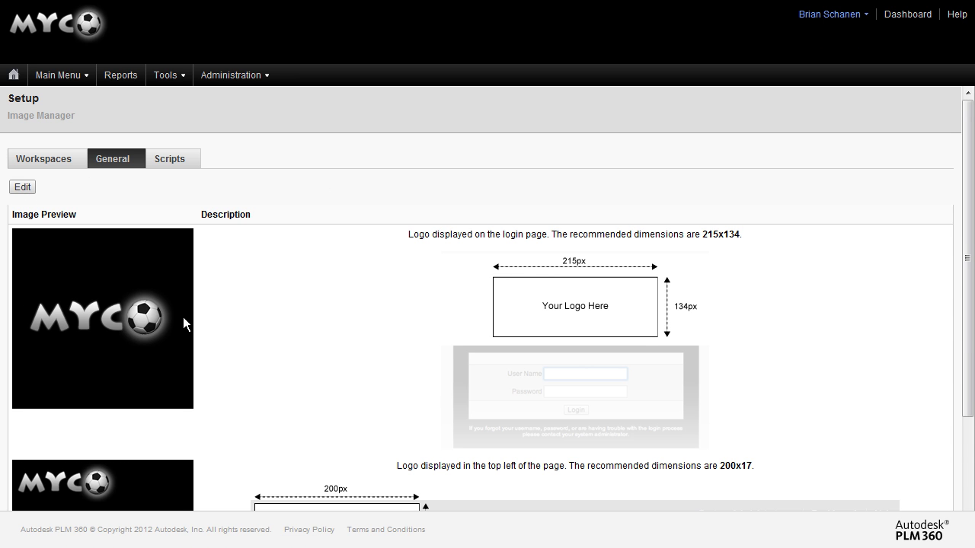
pyautogui.scroll(-2, 302, 349)
pyautogui.scroll(2, 315, 316)
# Step: Log out and sign back in to see the MYCO header logo
pyautogui.click(830, 15)
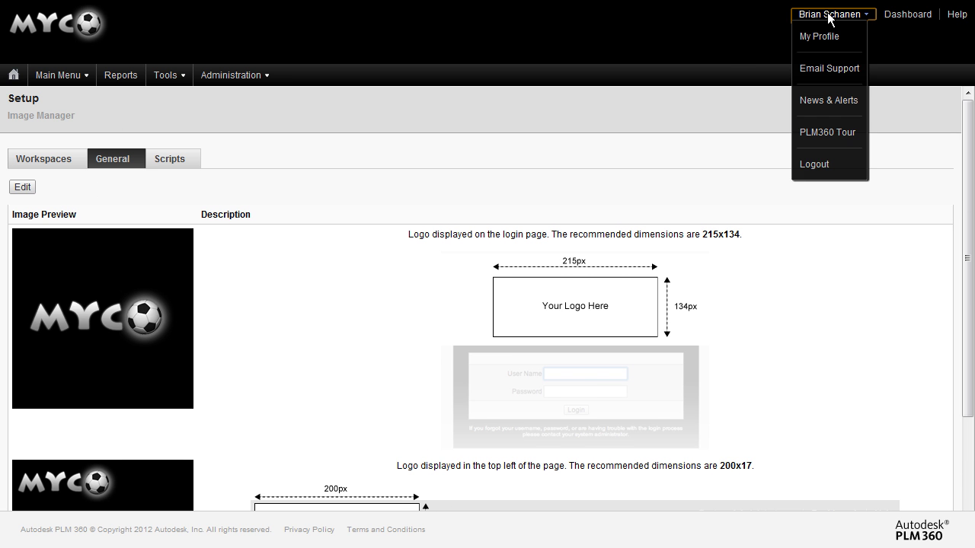
pyautogui.click(820, 171)
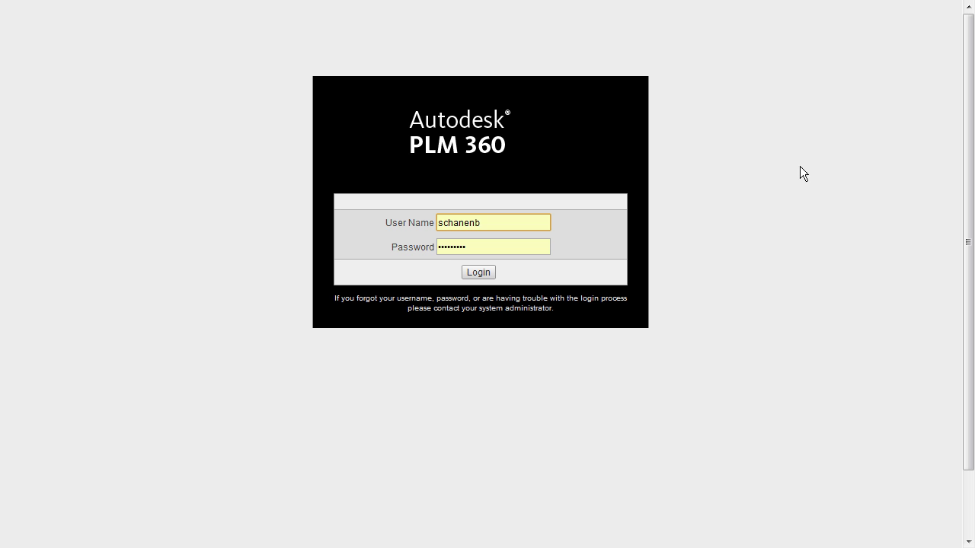
pyautogui.click(496, 272)
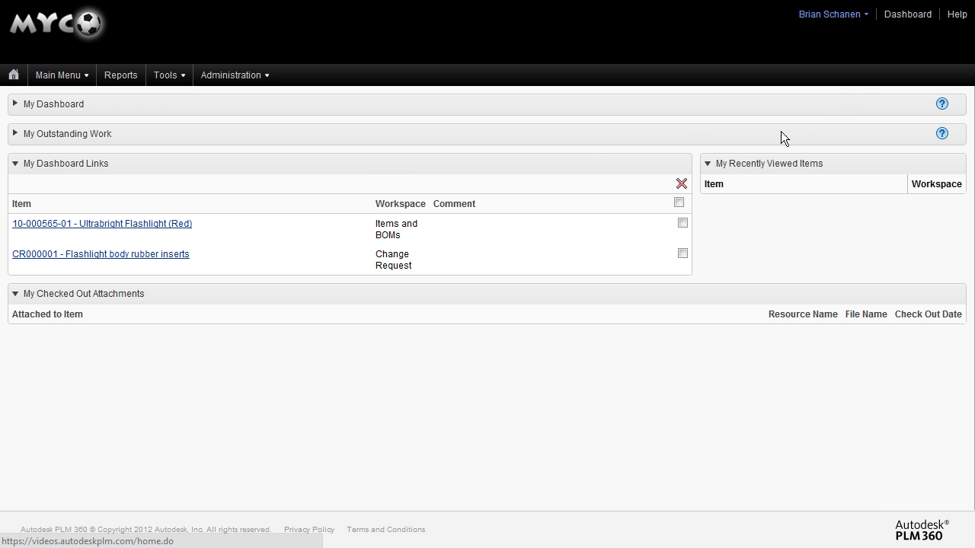
# Step: Review the My Profile account fields and switch to the Change Password form
pyautogui.click(838, 15)
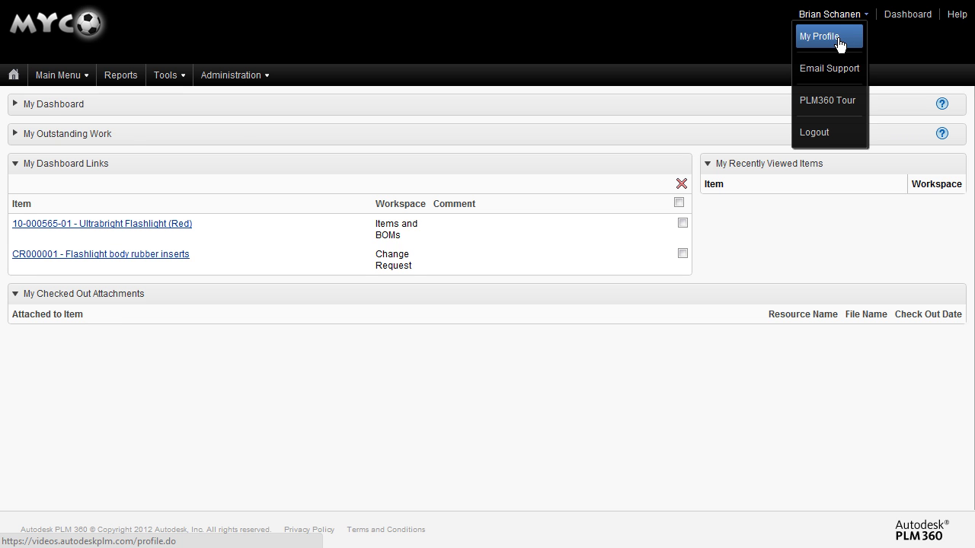
pyautogui.click(838, 43)
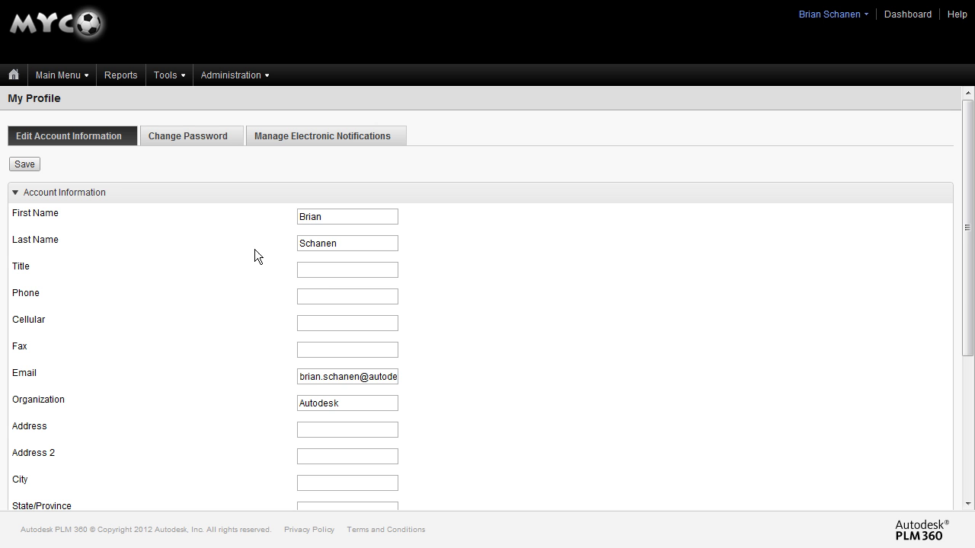
pyautogui.scroll(-3, 263, 309)
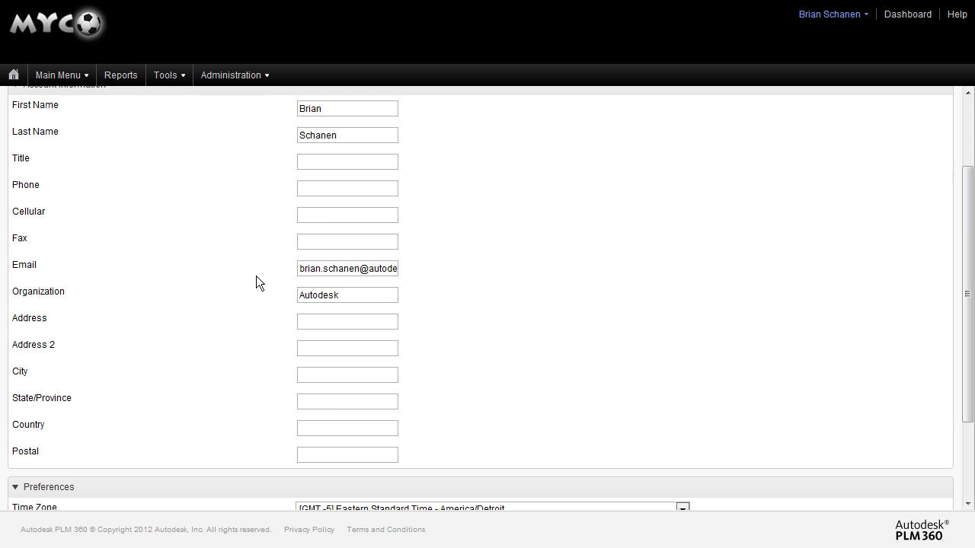
pyautogui.scroll(-3, 250, 324)
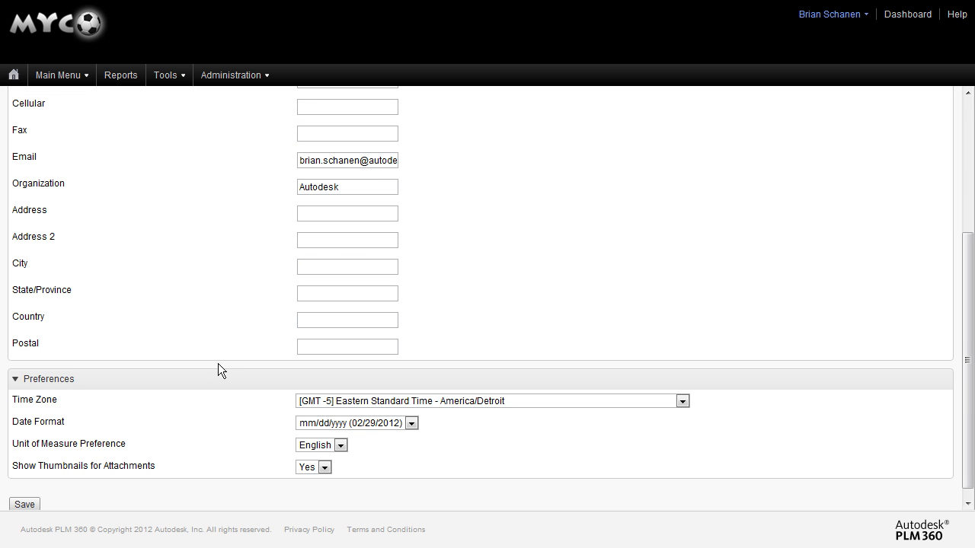
pyautogui.scroll(6, 219, 364)
pyautogui.click(185, 144)
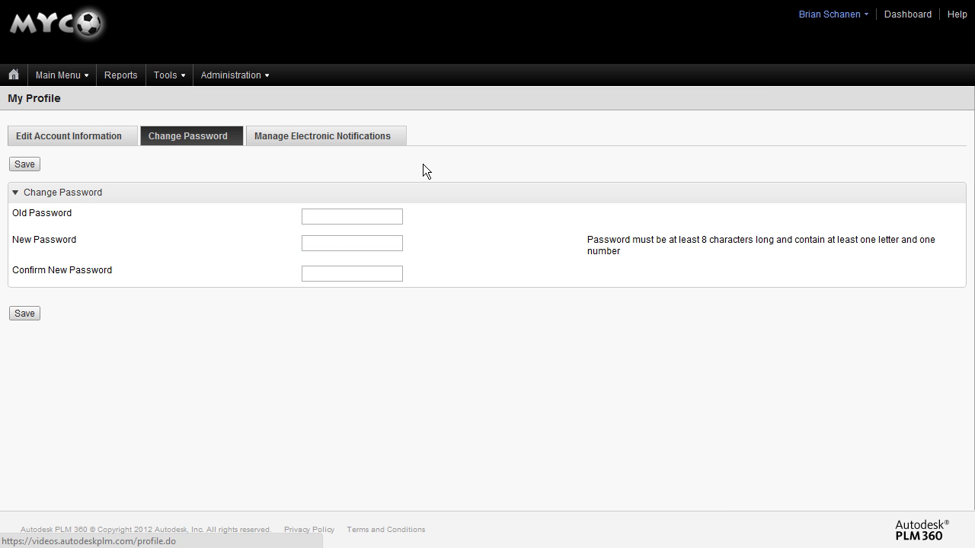
# Step: Review Project Management and New Product Introduction notification events, then save the notification settings
pyautogui.click(380, 135)
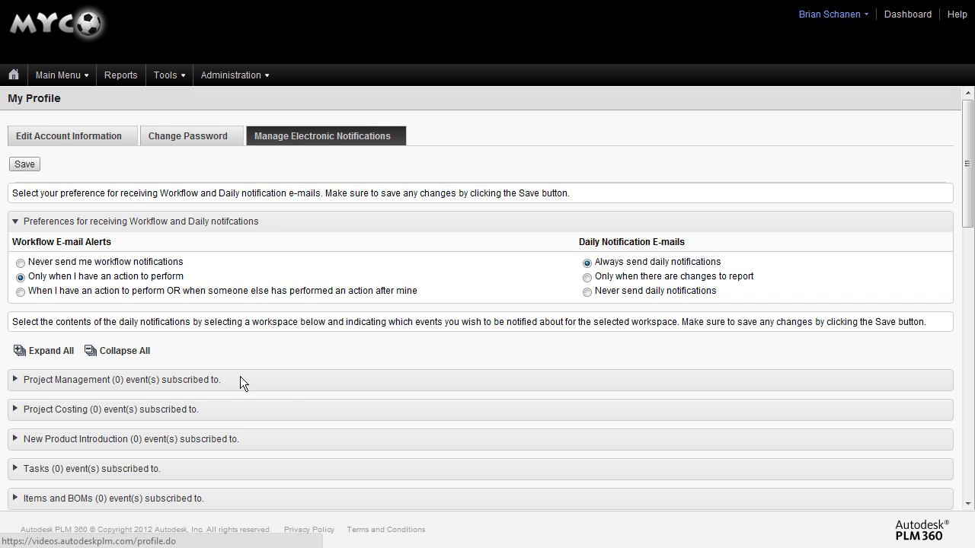
pyautogui.click(151, 382)
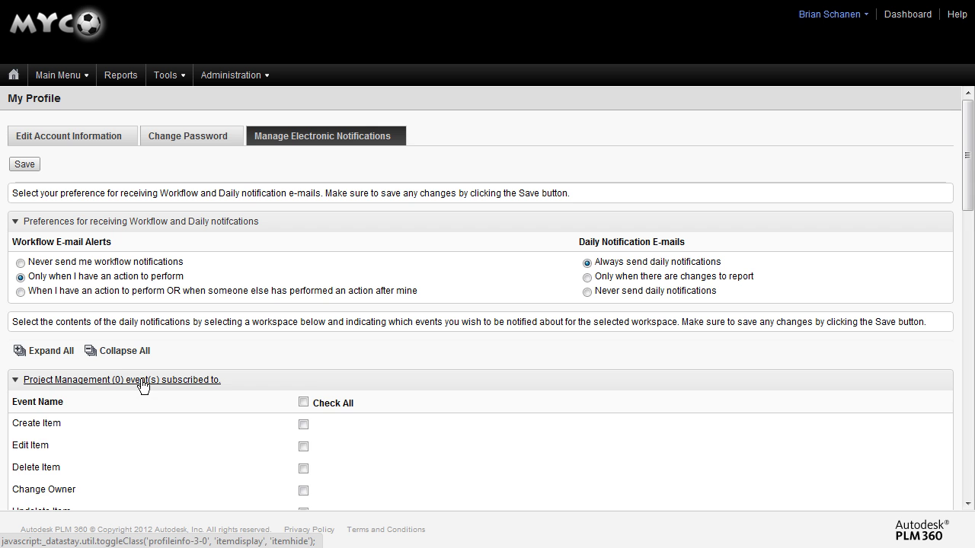
pyautogui.scroll(-2, 144, 404)
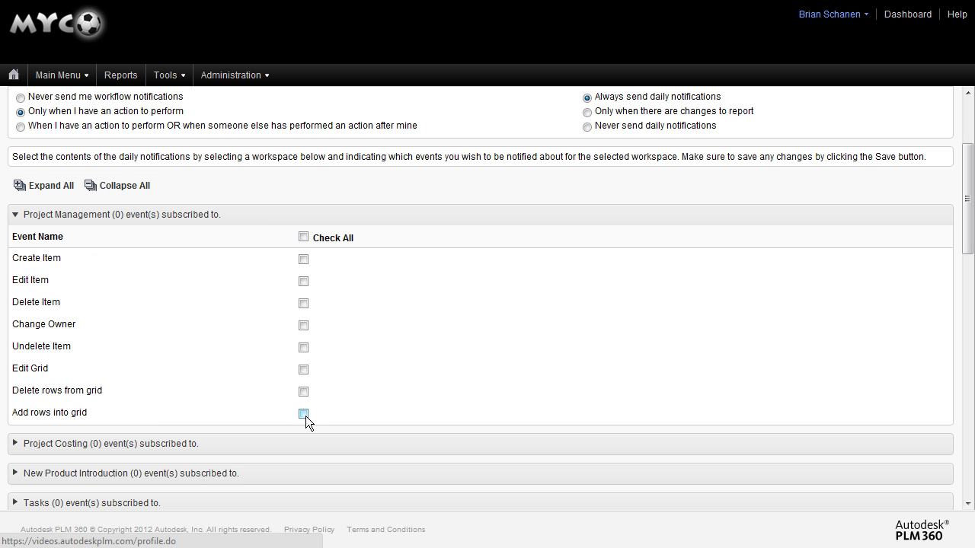
pyautogui.click(101, 216)
pyautogui.click(122, 276)
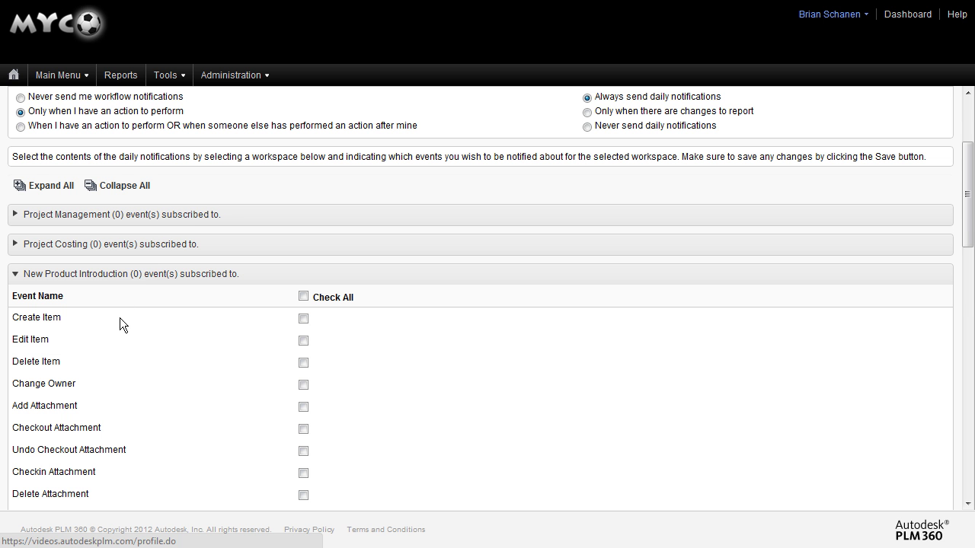
pyautogui.click(110, 274)
pyautogui.scroll(-2, 204, 292)
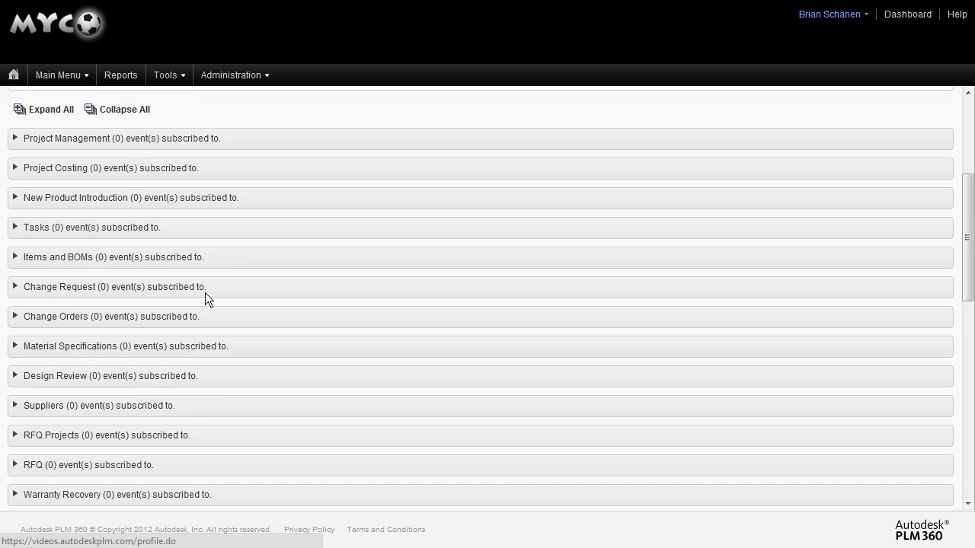
pyautogui.scroll(-3, 204, 293)
pyautogui.scroll(-3, 175, 488)
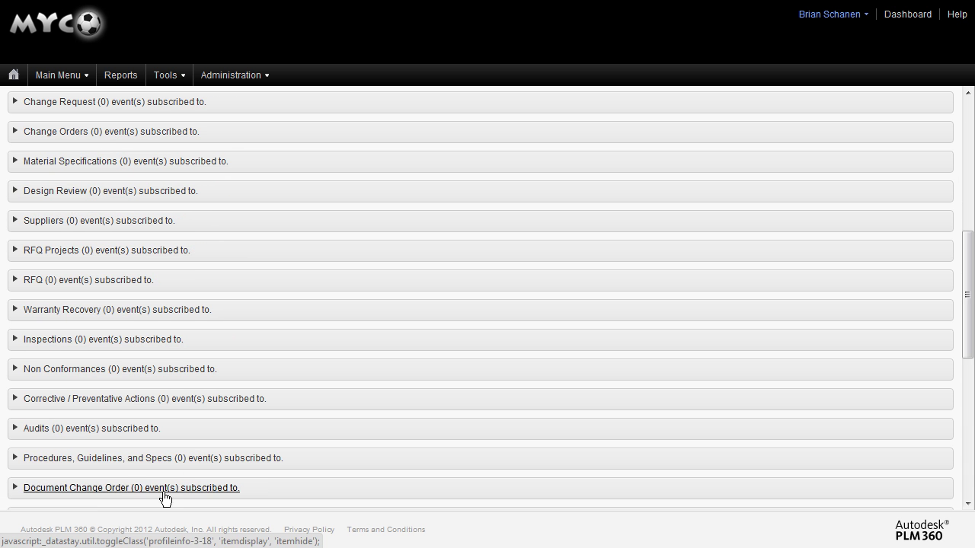
pyautogui.scroll(9, 225, 440)
pyautogui.scroll(4, 274, 267)
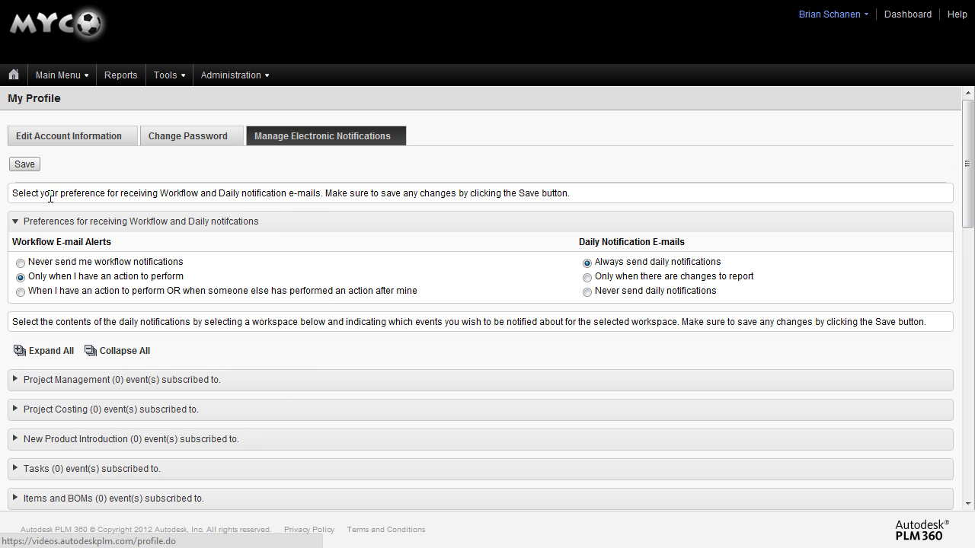
pyautogui.click(26, 165)
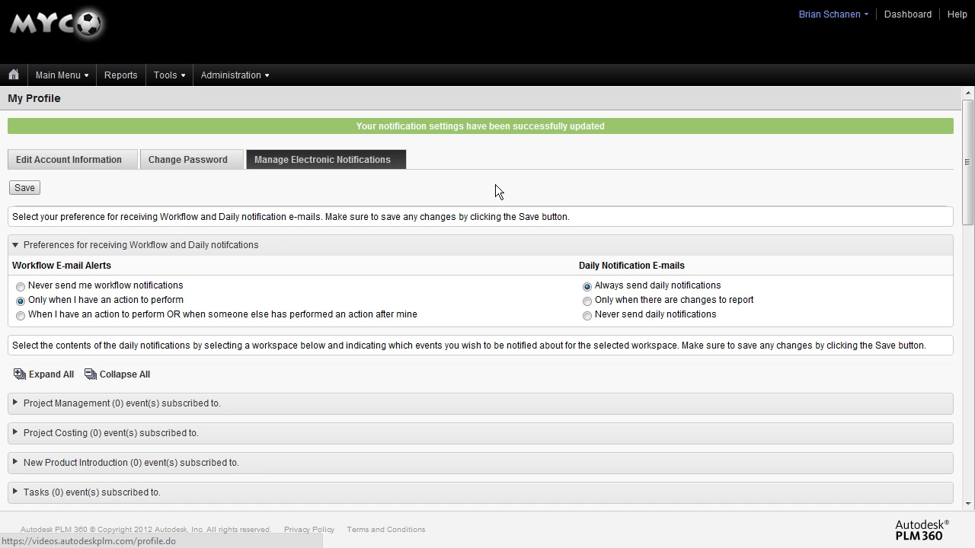
# Step: Return to Administration > Setup > General and preview the Main Menu categories
pyautogui.click(236, 74)
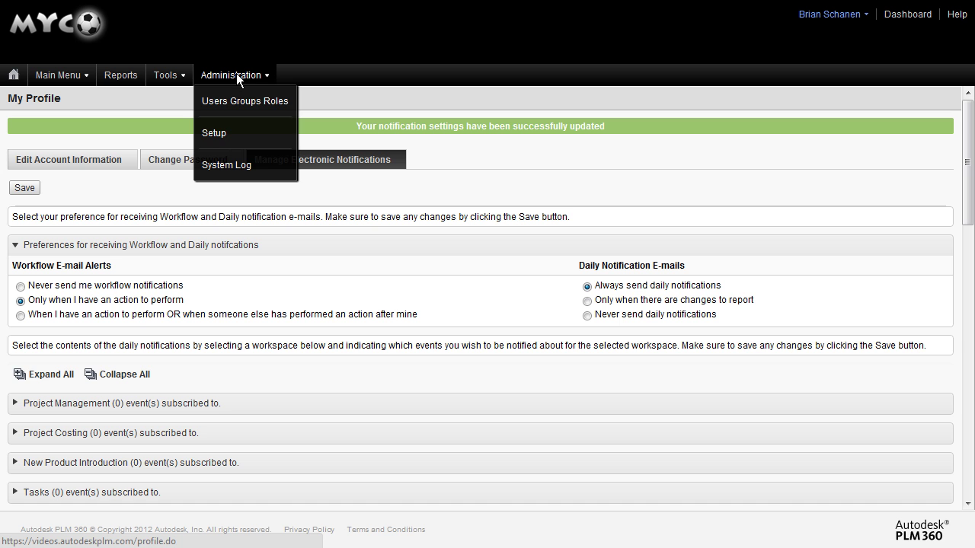
pyautogui.click(220, 137)
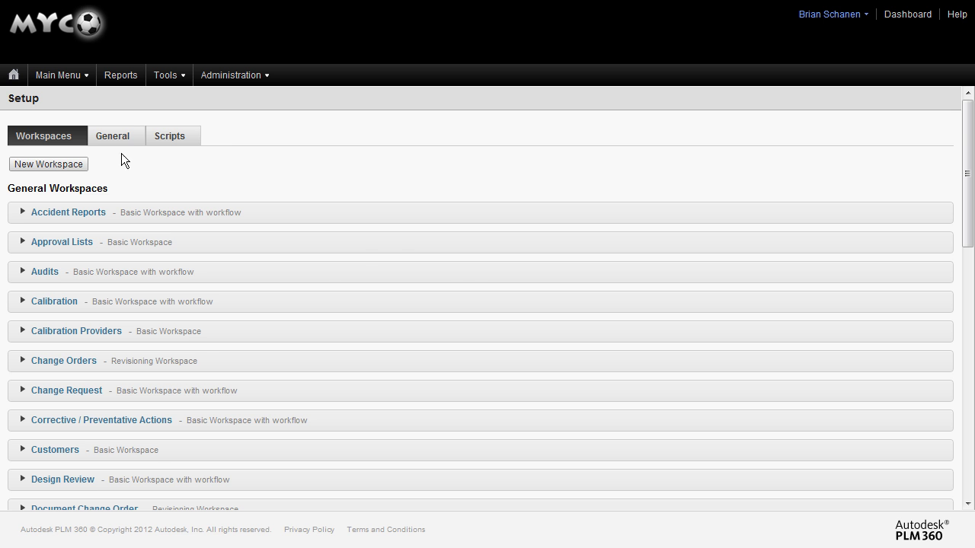
pyautogui.click(119, 137)
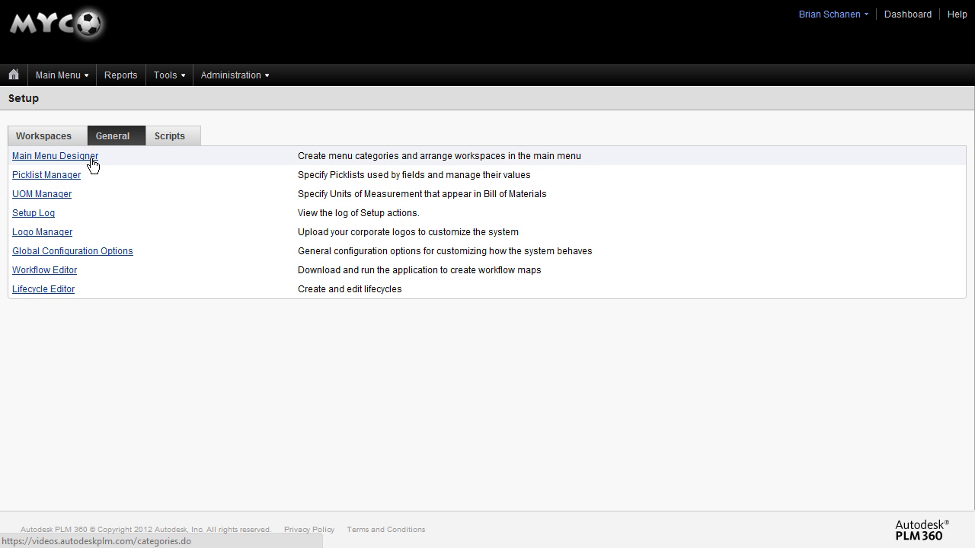
pyautogui.click(53, 76)
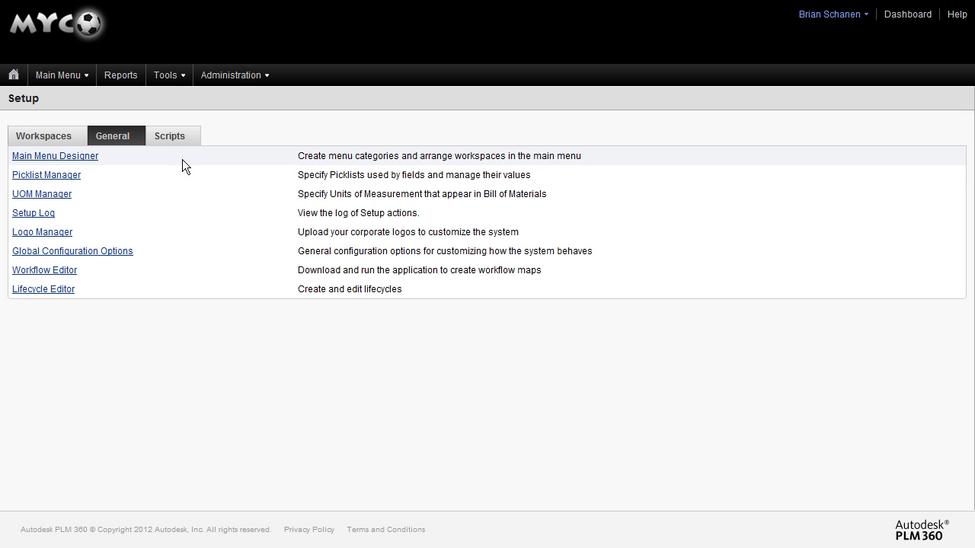
# Step: Open Main Menu Designer and review the current menu structure
pyautogui.click(82, 160)
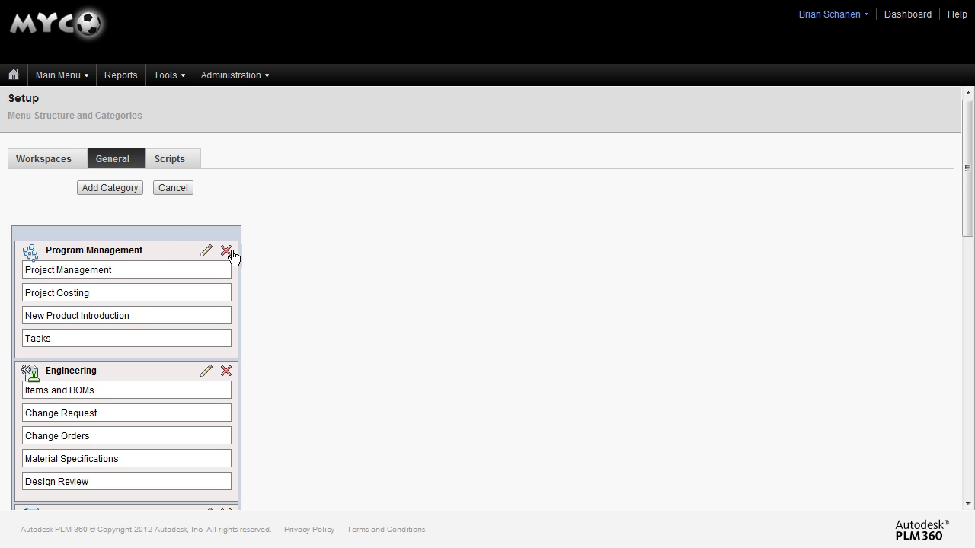
pyautogui.scroll(-2, 143, 256)
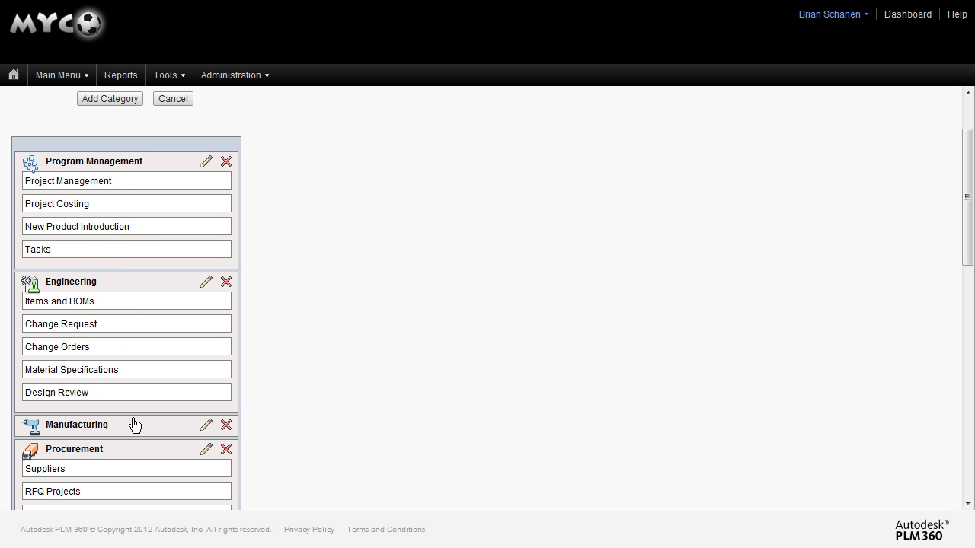
pyautogui.click(49, 75)
pyautogui.scroll(-2, 294, 411)
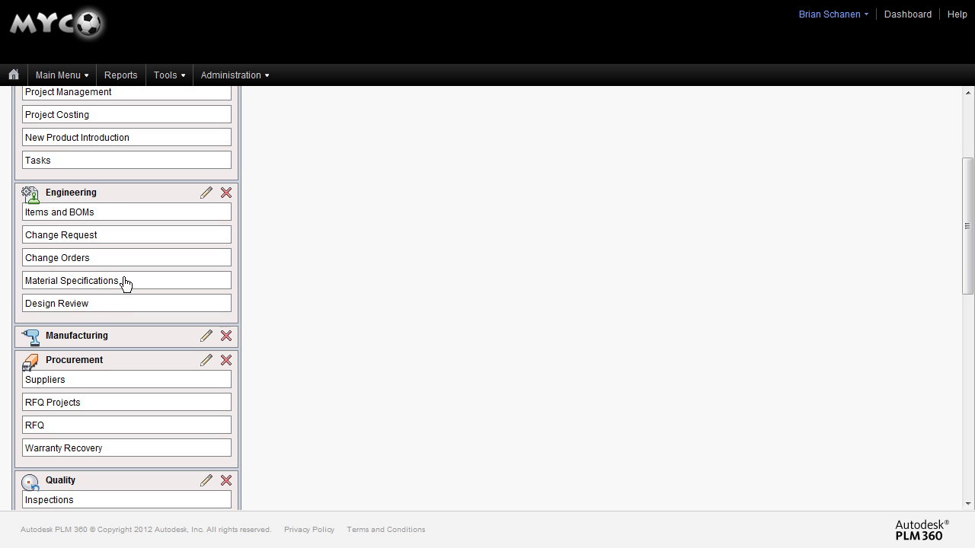
# Step: Drag Material Specifications and Design Review into Manufacturing and save the layout
pyautogui.moveTo(126, 284); pyautogui.dragTo(124, 341)
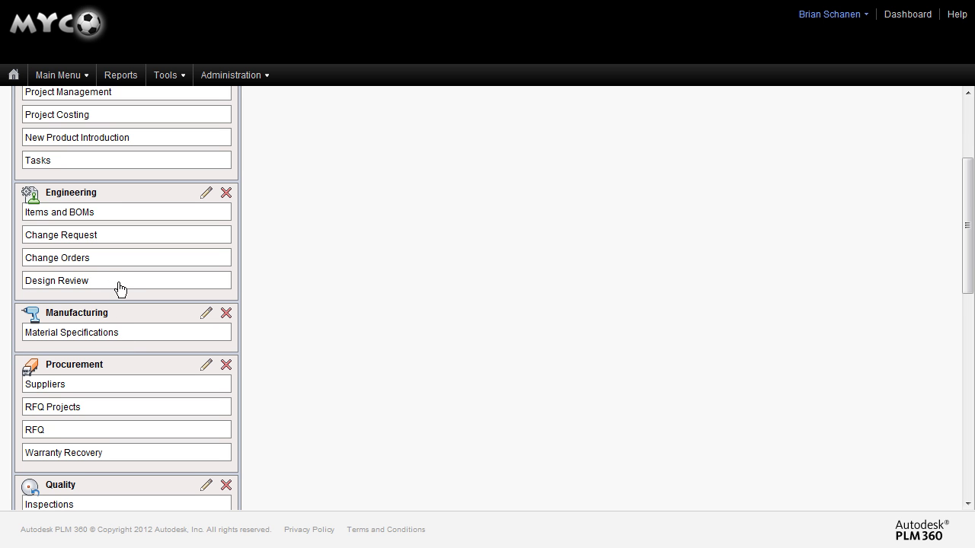
pyautogui.moveTo(115, 281); pyautogui.dragTo(113, 337)
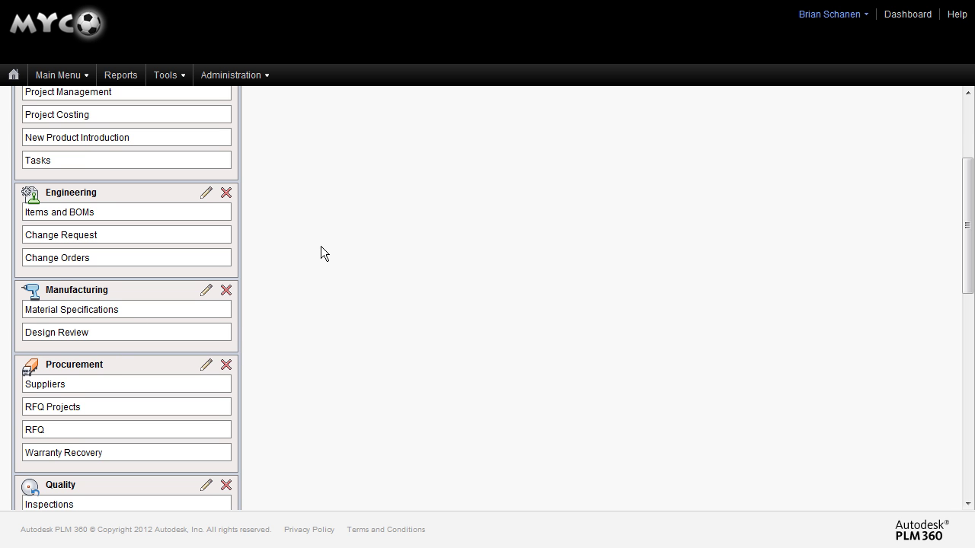
pyautogui.scroll(2, 317, 246)
pyautogui.scroll(3, 318, 245)
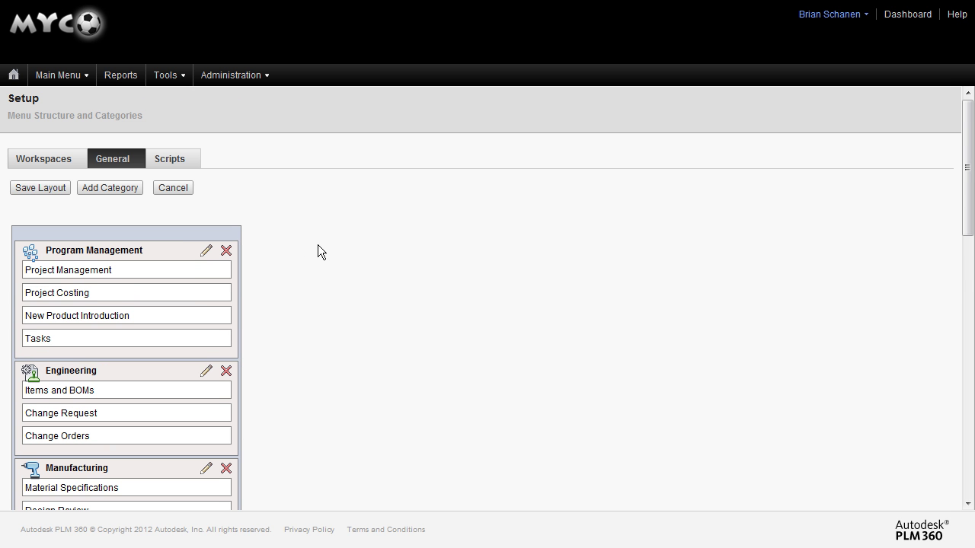
pyautogui.click(44, 188)
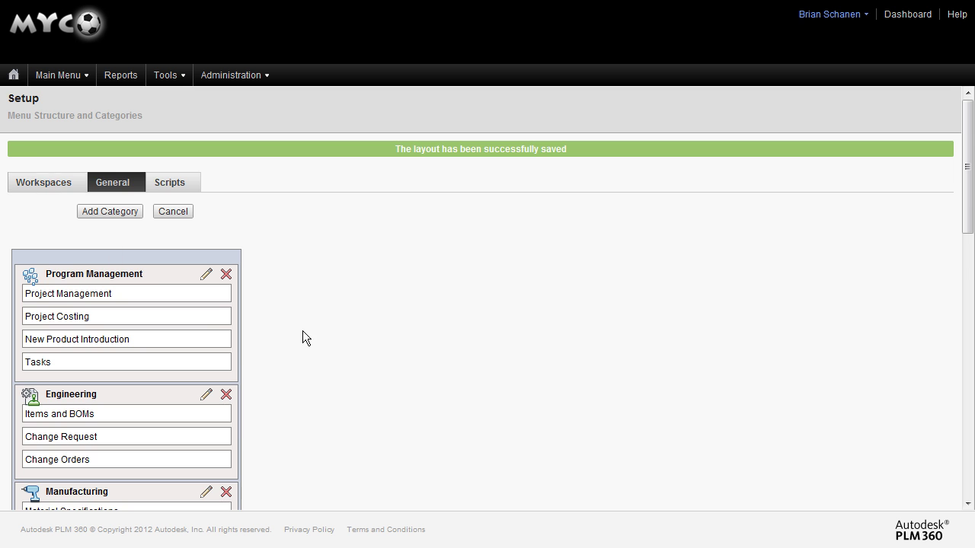
pyautogui.scroll(-2, 303, 337)
pyautogui.scroll(-2, 302, 337)
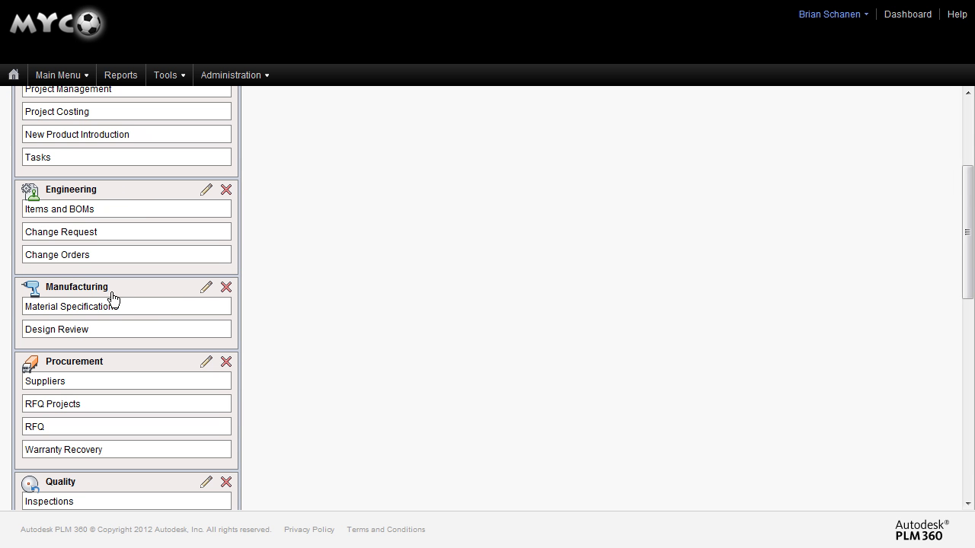
pyautogui.scroll(3, 148, 337)
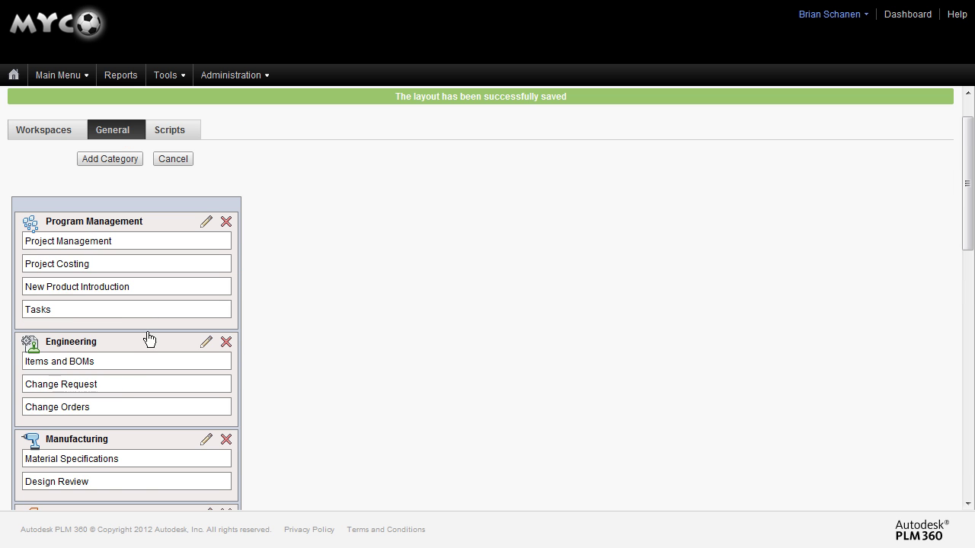
pyautogui.scroll(1, 173, 274)
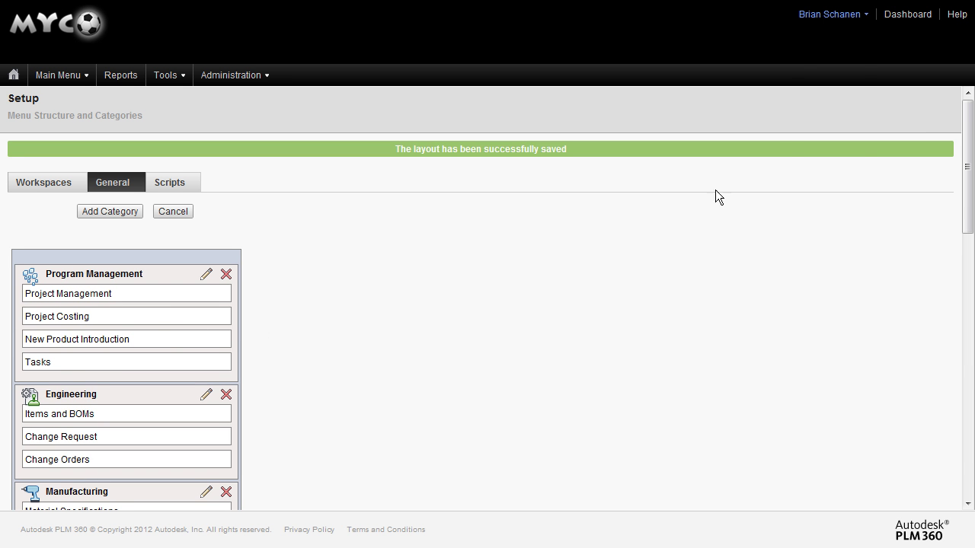
pyautogui.click(822, 14)
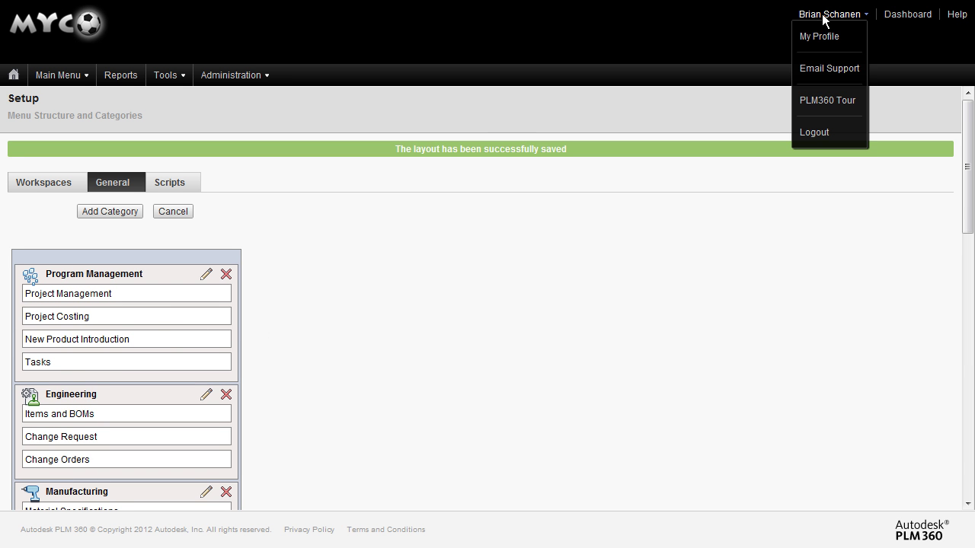
# Step: Log out, sign back in, and confirm Manufacturing now lists both moved items
pyautogui.click(823, 131)
pyautogui.click(474, 277)
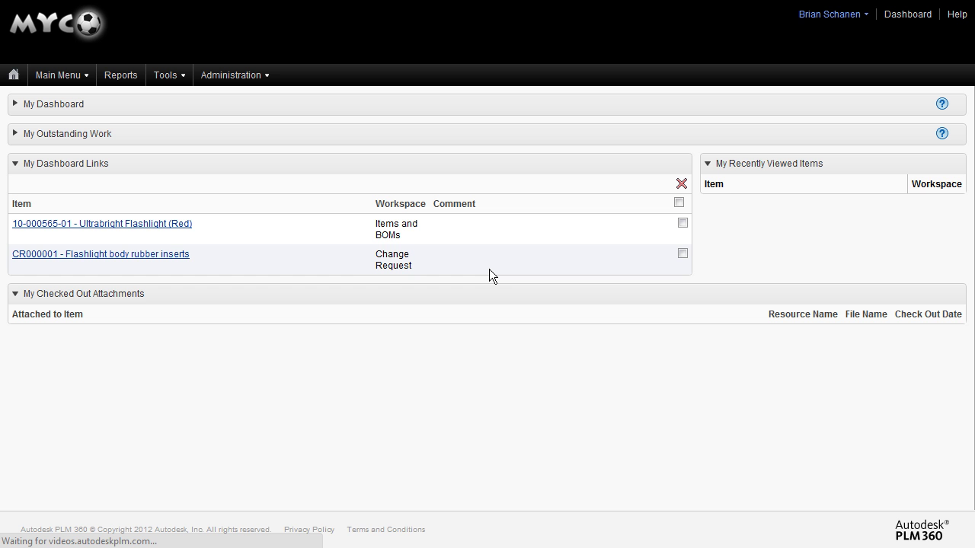
pyautogui.click(56, 75)
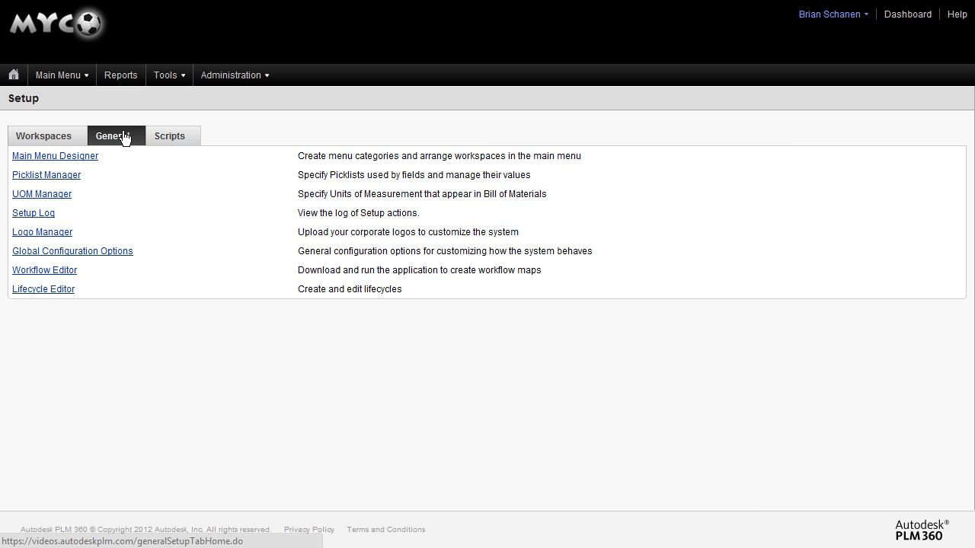
# Step: Open the Picklist Manager and scroll down through the General picklists
pyautogui.click(66, 181)
pyautogui.scroll(-3, 239, 262)
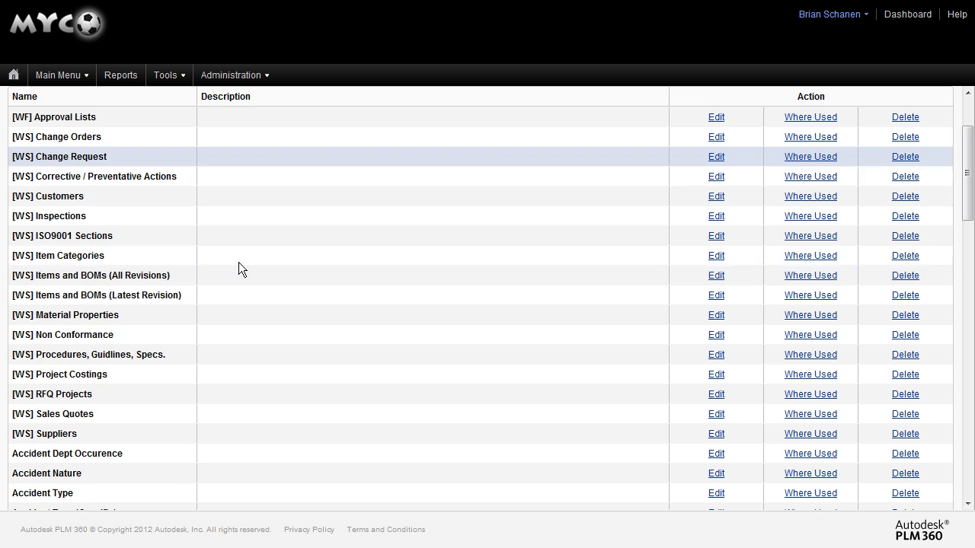
pyautogui.scroll(-3, 238, 262)
pyautogui.scroll(-6, 238, 262)
pyautogui.scroll(-2, 238, 262)
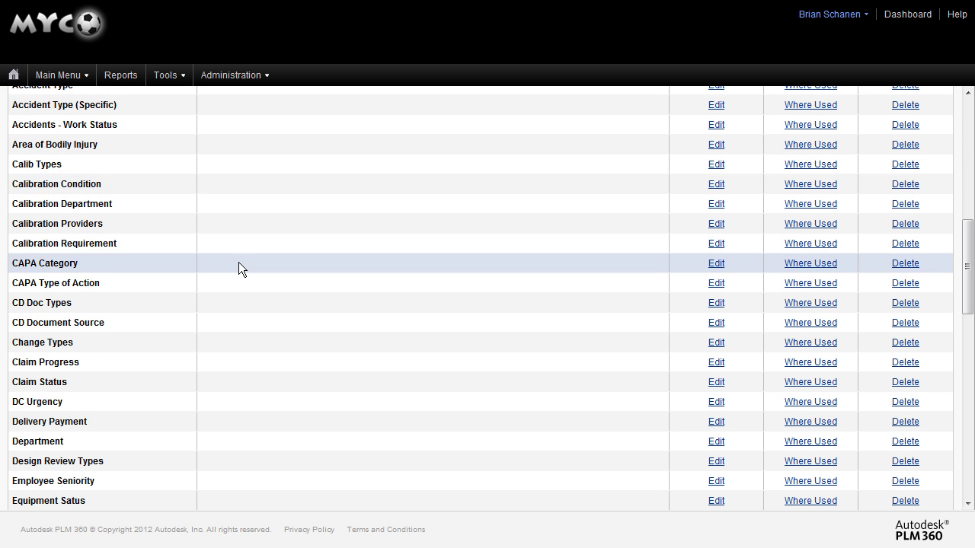
pyautogui.scroll(-2, 238, 266)
pyautogui.scroll(-2, 238, 267)
pyautogui.scroll(-3, 238, 266)
pyautogui.scroll(-3, 239, 266)
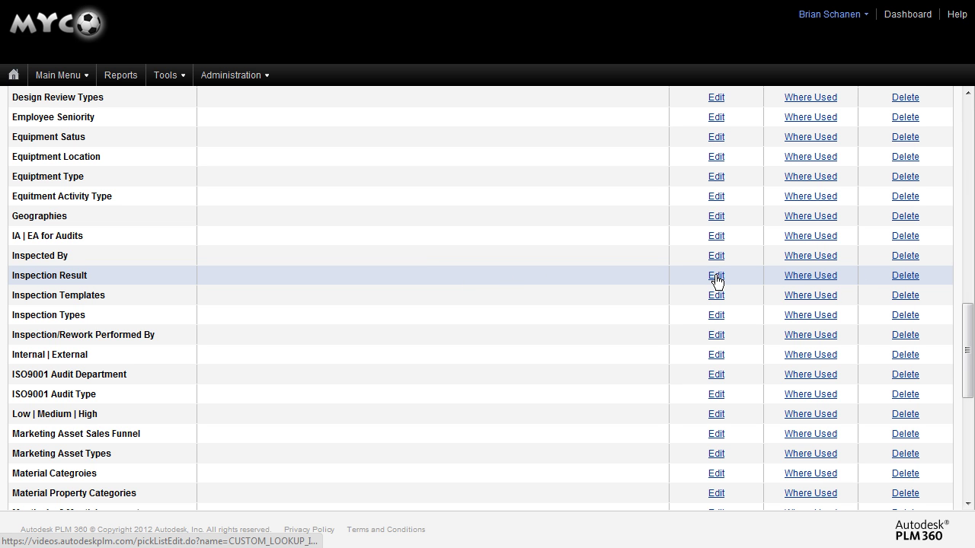
# Step: Check the Where Used list for the Inspection Result picklist, then return to the list top
pyautogui.click(814, 276)
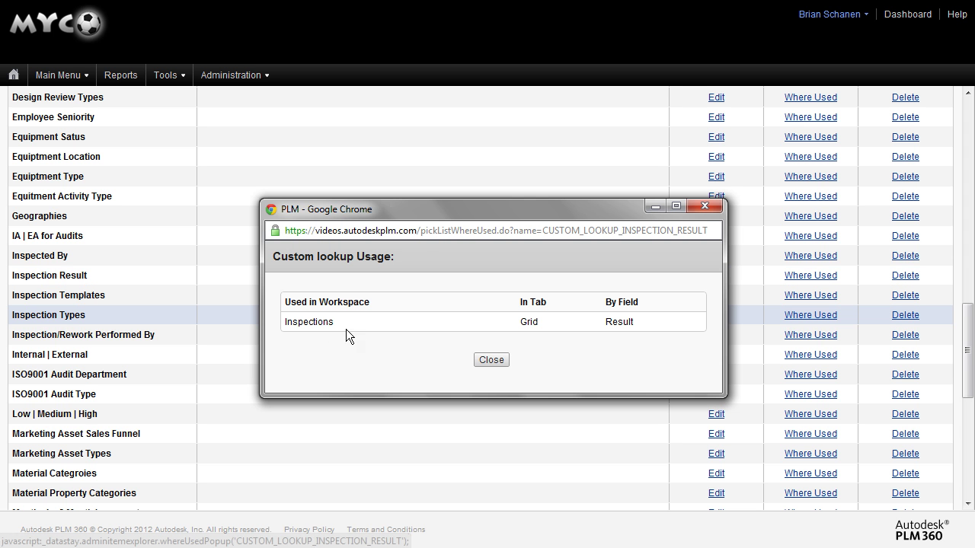
pyautogui.click(491, 361)
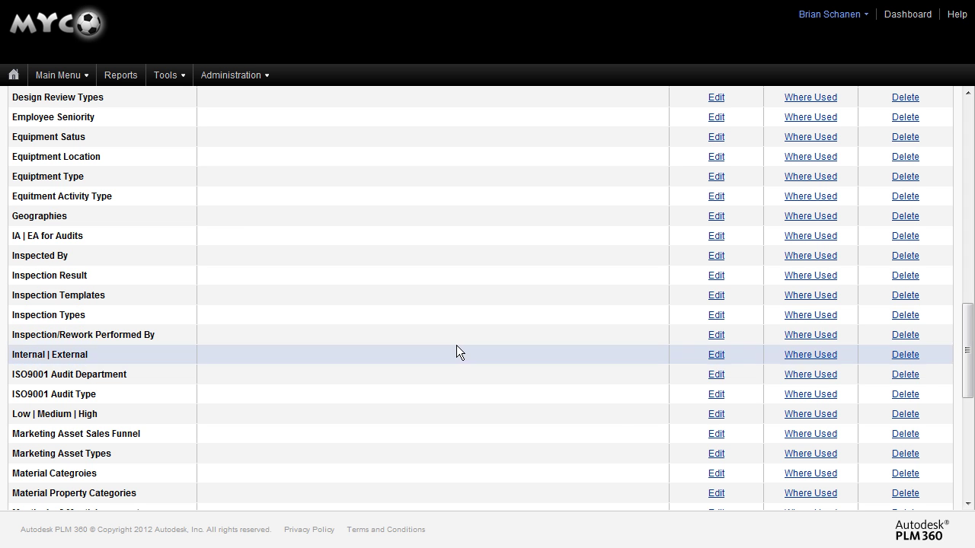
pyautogui.scroll(-1, 149, 338)
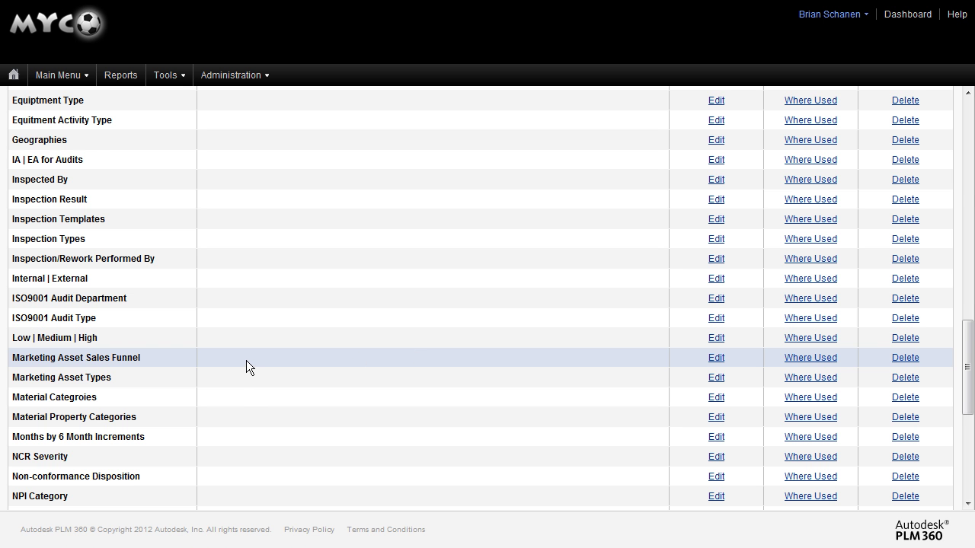
pyautogui.scroll(4, 245, 360)
pyautogui.scroll(3, 245, 359)
pyautogui.scroll(3, 245, 360)
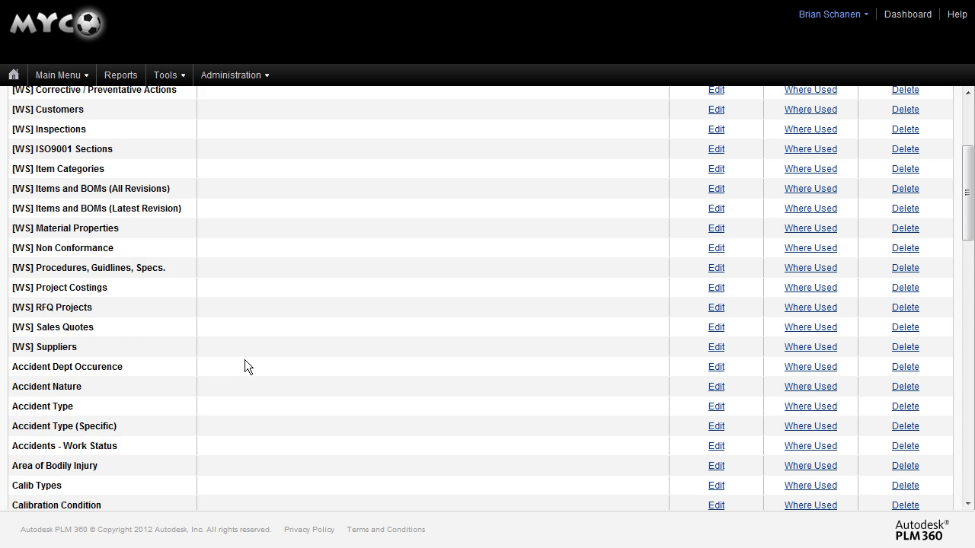
pyautogui.scroll(3, 245, 359)
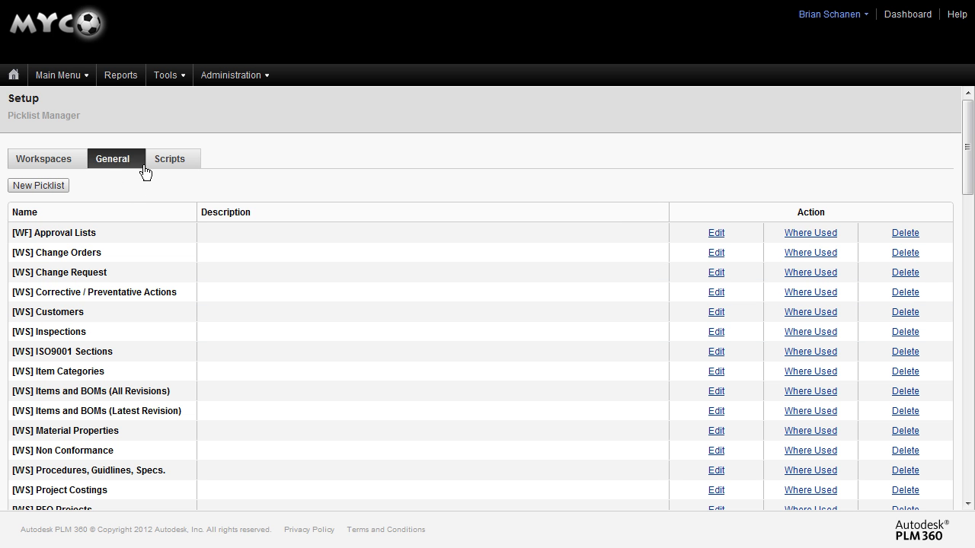
pyautogui.moveTo(231, 75)
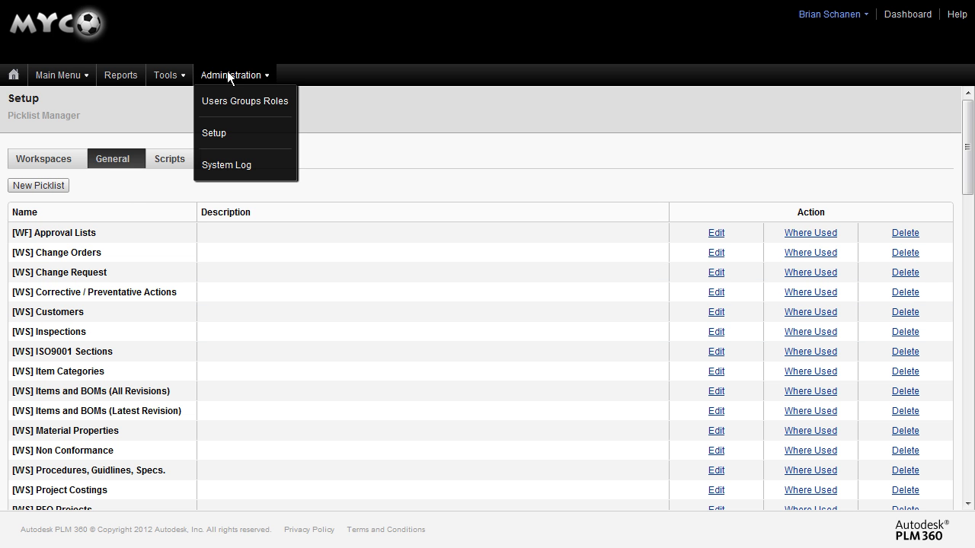
# Step: Open the UOM Manager from General setup and review the units, from Each and Meter to Ounce
pyautogui.click(114, 160)
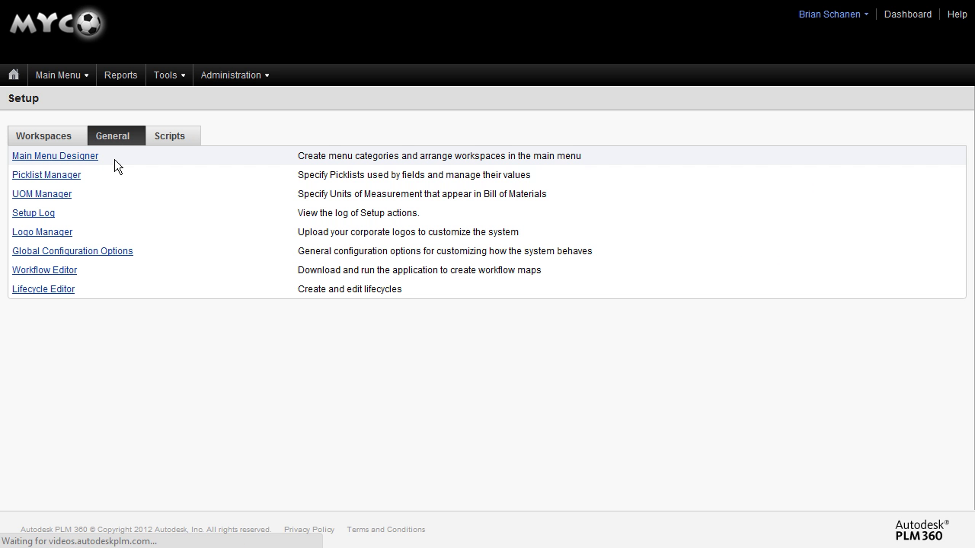
pyautogui.click(59, 195)
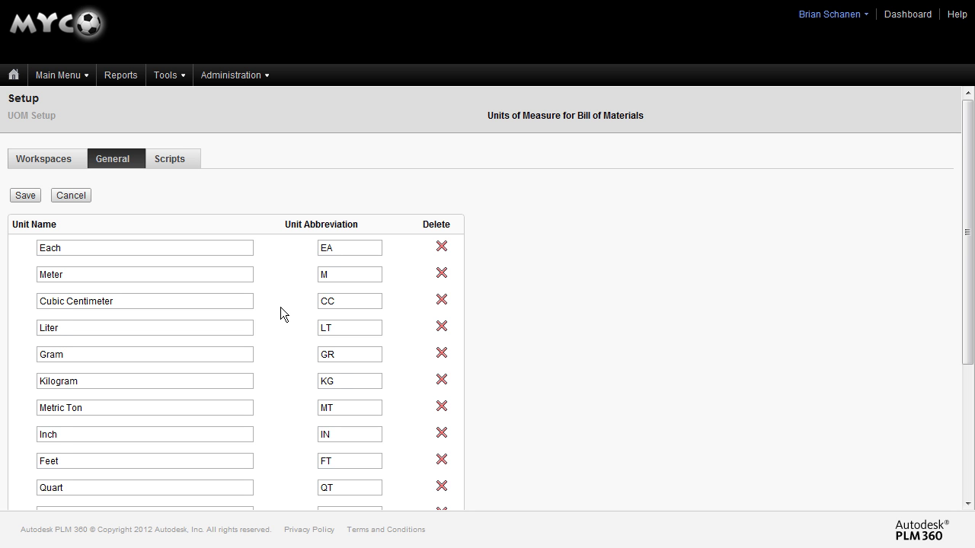
pyautogui.scroll(-1, 280, 308)
pyautogui.scroll(-1, 280, 308)
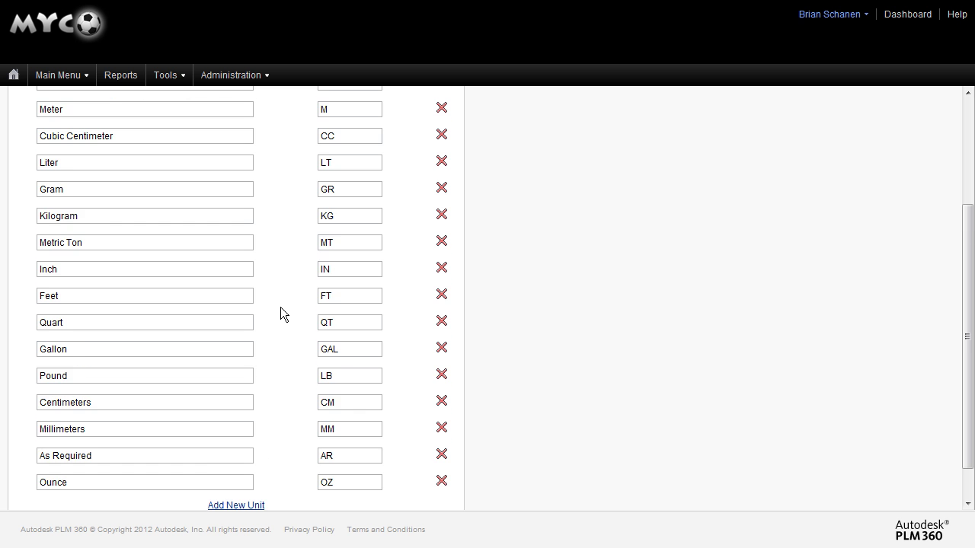
pyautogui.scroll(-1, 280, 307)
pyautogui.scroll(3, 280, 306)
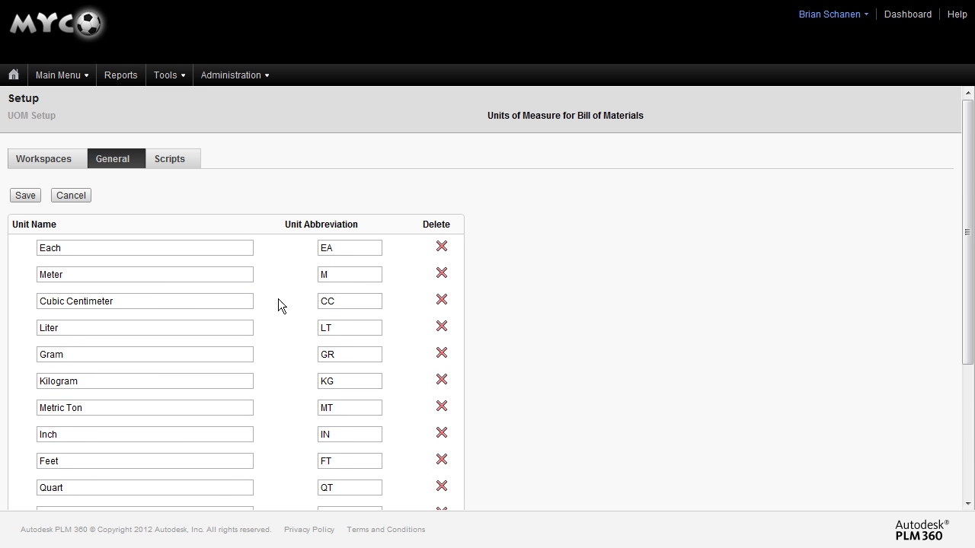
pyautogui.scroll(-1, 198, 318)
pyautogui.scroll(-1, 201, 320)
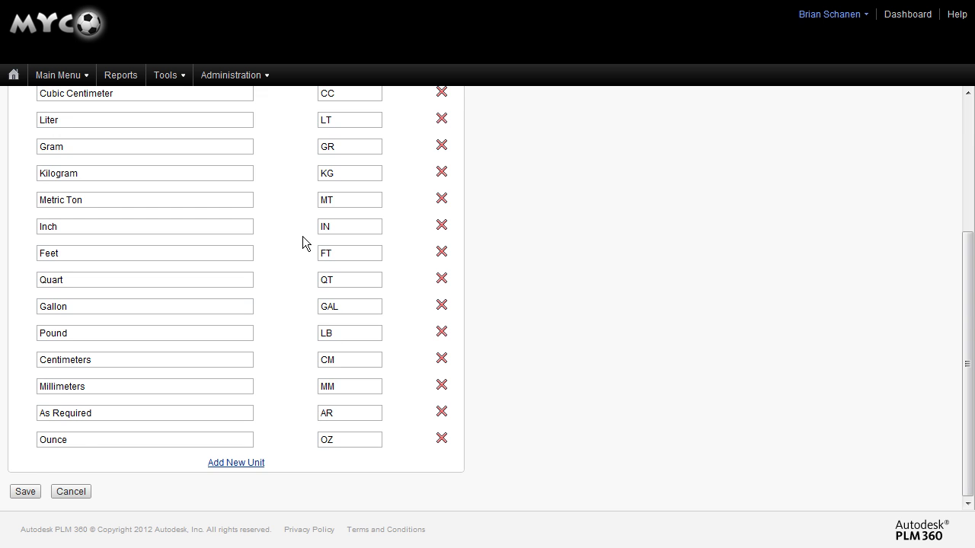
pyautogui.scroll(1, 290, 258)
pyautogui.scroll(2, 290, 264)
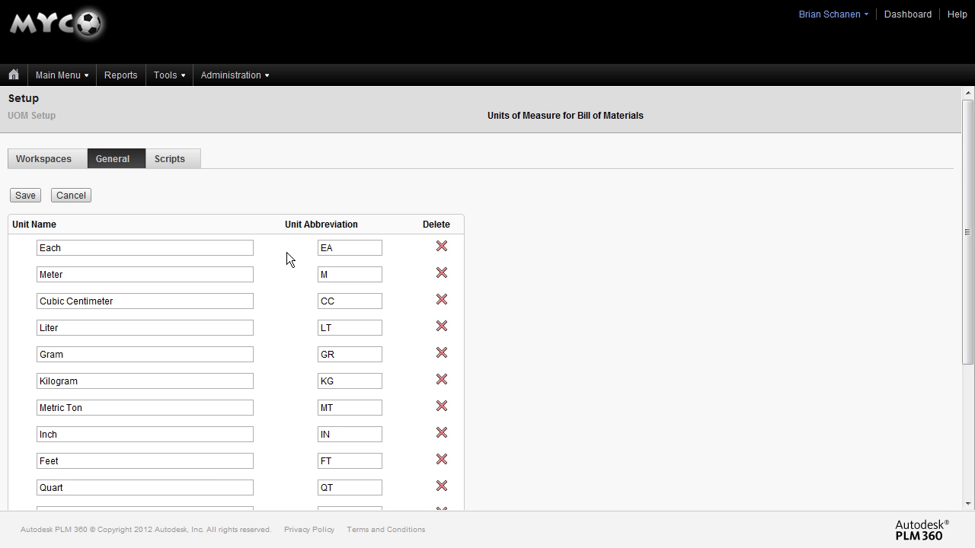
# Step: View the Setup Log entries, then go back to the General setup list
pyautogui.click(118, 156)
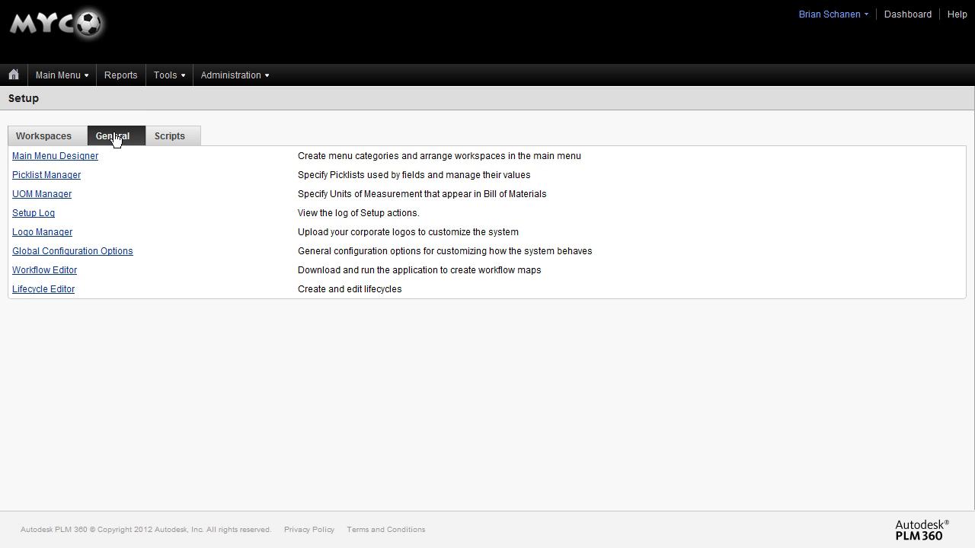
pyautogui.click(42, 218)
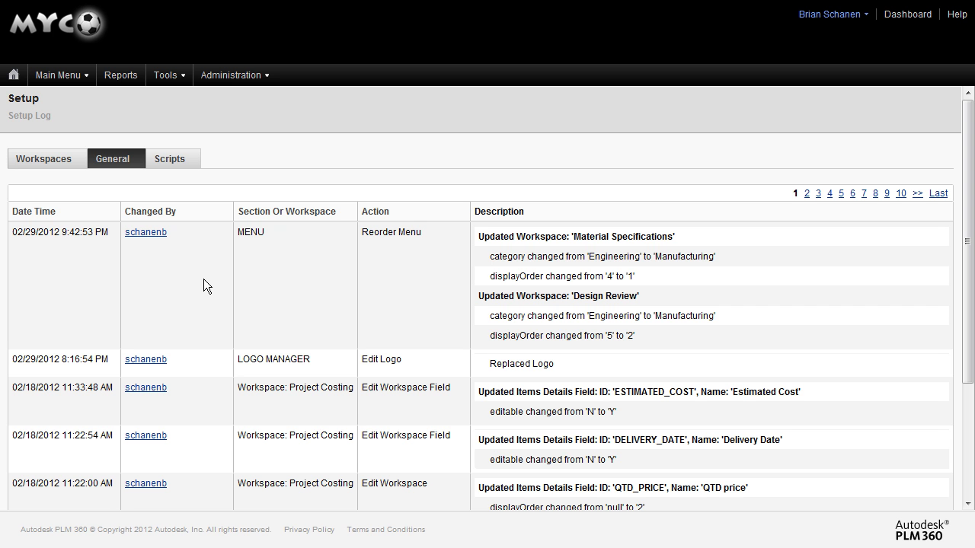
pyautogui.click(113, 158)
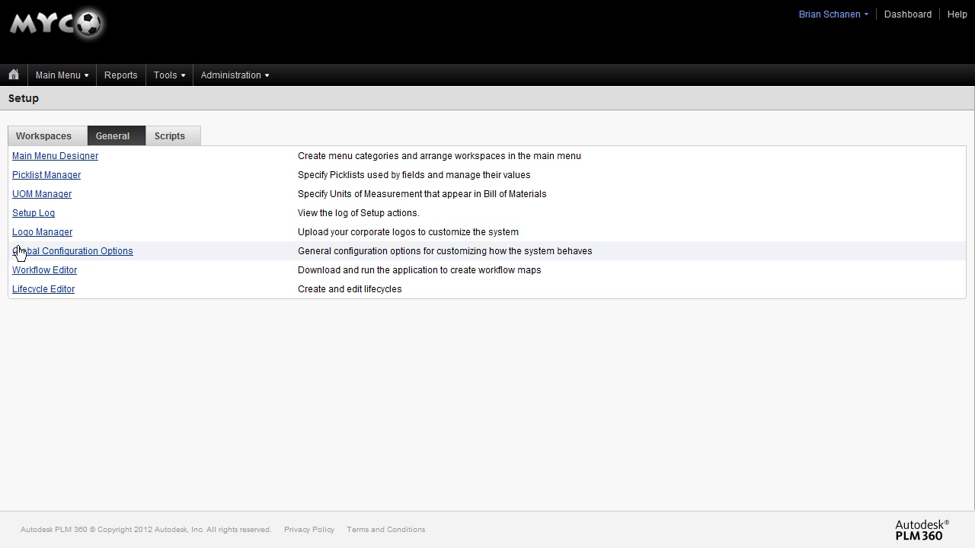
# Step: Open Global Configuration Options and scroll through descriptor formatting, email, support and security settings
pyautogui.click(118, 252)
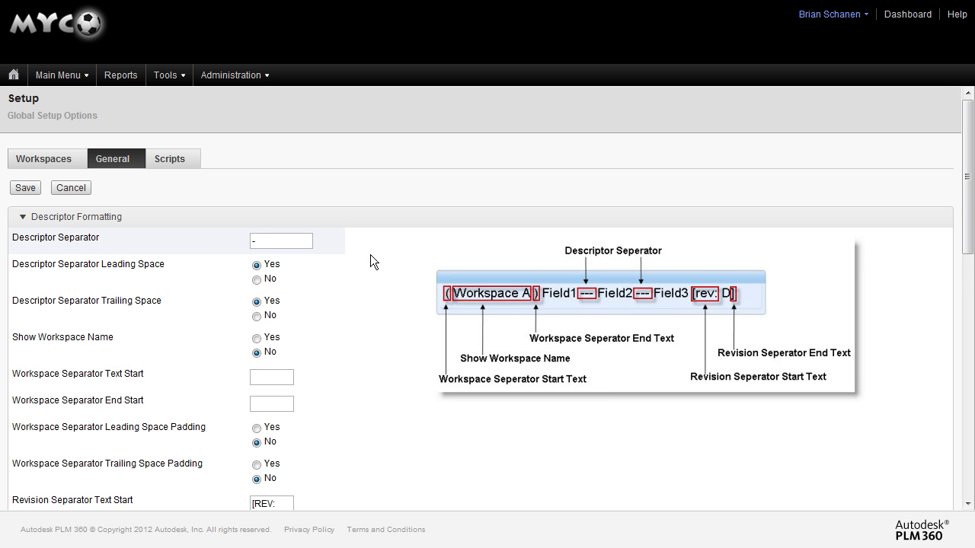
pyautogui.scroll(-2, 361, 258)
pyautogui.scroll(-2, 330, 197)
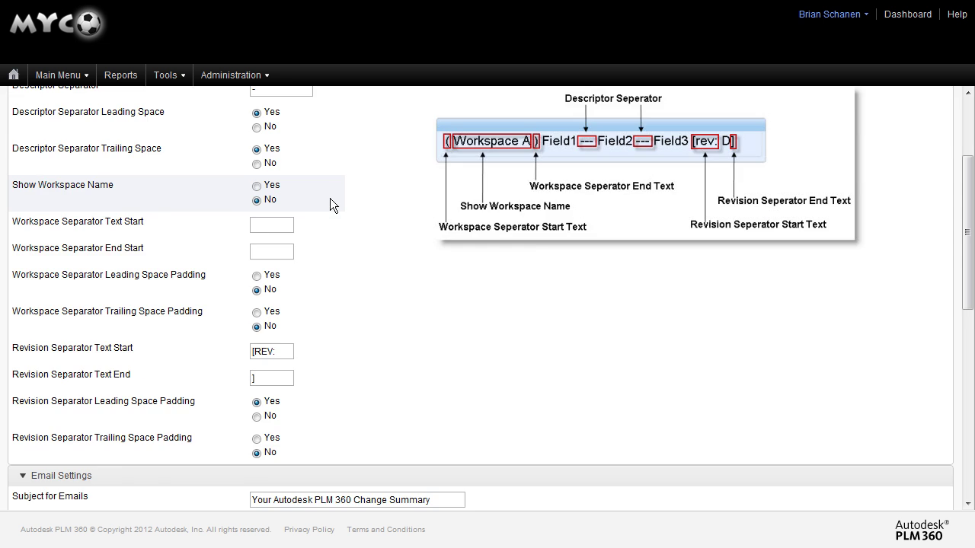
pyautogui.scroll(2, 329, 197)
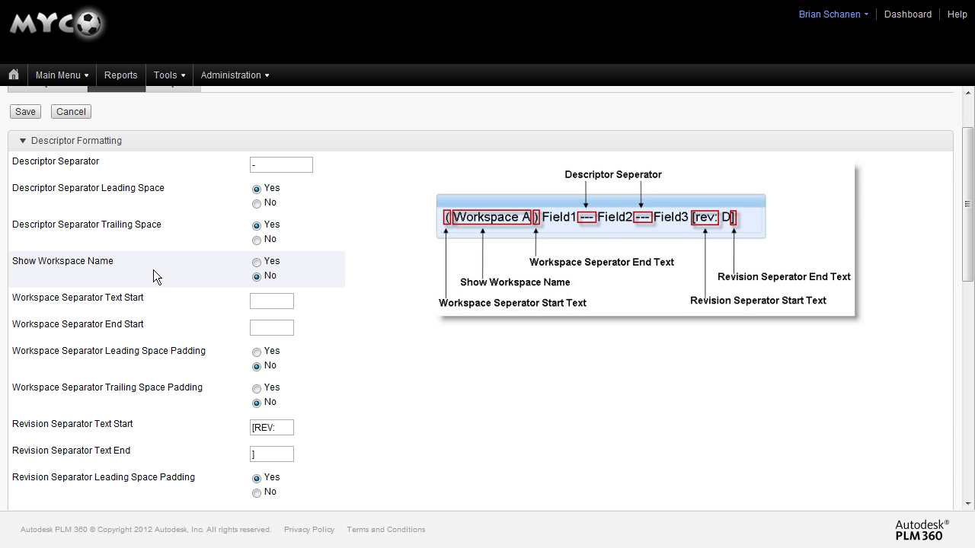
pyautogui.scroll(-5, 334, 311)
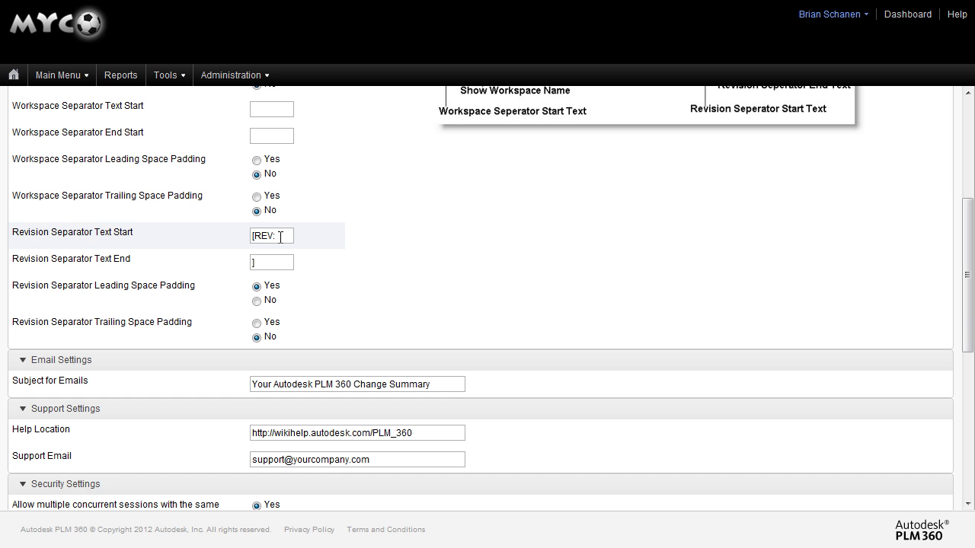
pyautogui.scroll(-2, 450, 318)
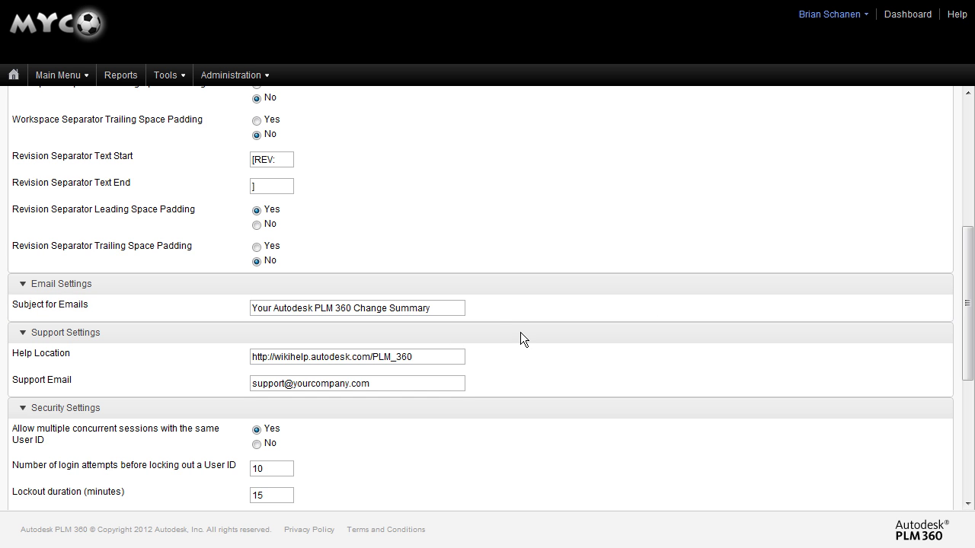
pyautogui.click(459, 307)
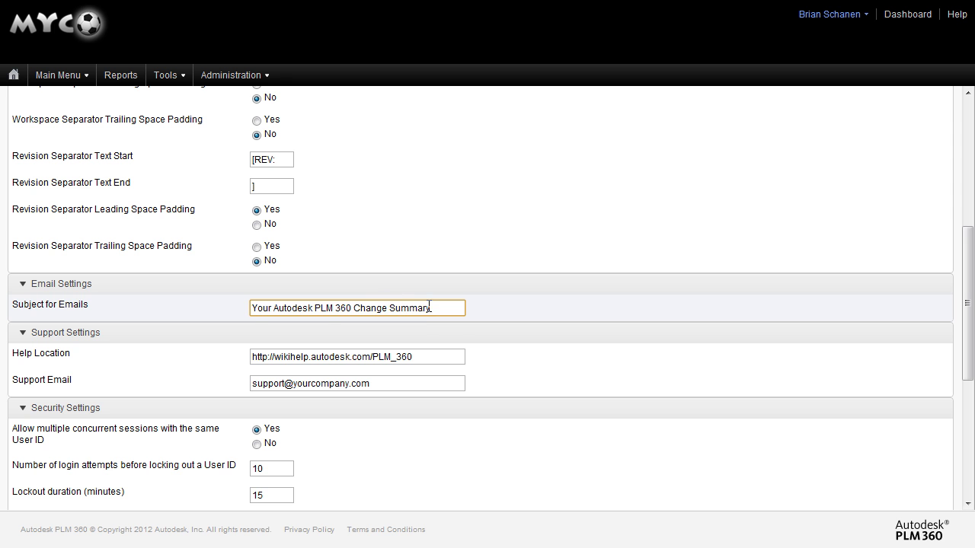
pyautogui.moveTo(440, 308); pyautogui.dragTo(424, 310)
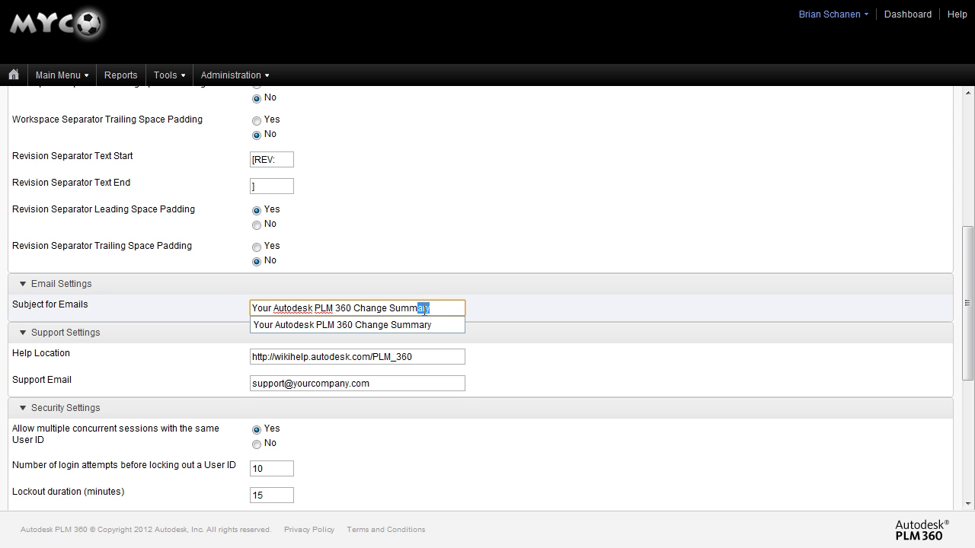
pyautogui.click(480, 304)
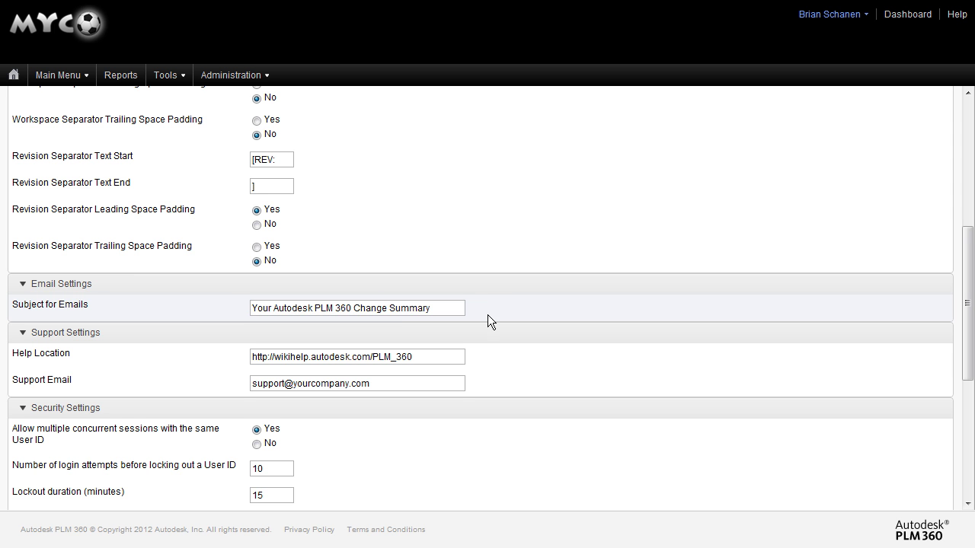
pyautogui.scroll(-1, 467, 350)
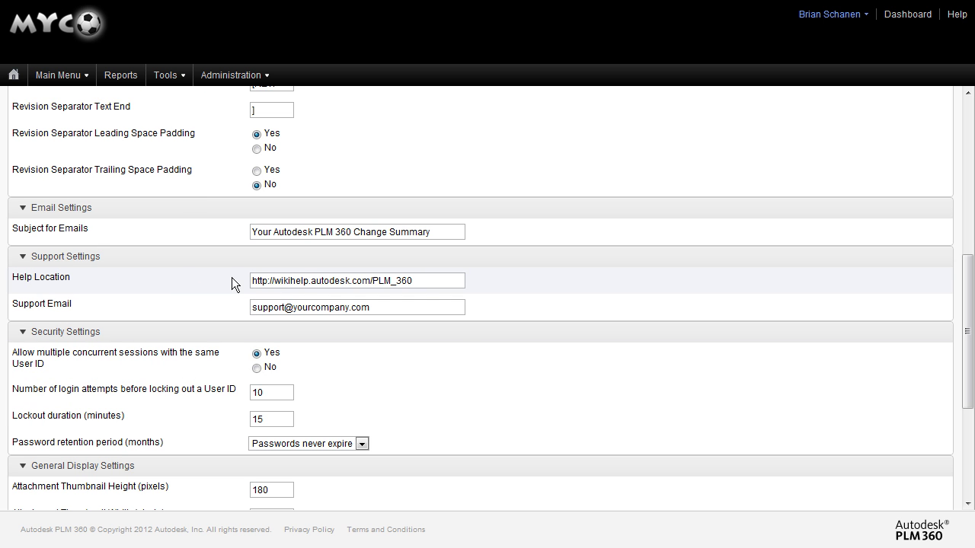
pyautogui.click(402, 307)
pyautogui.moveTo(397, 307); pyautogui.dragTo(236, 303)
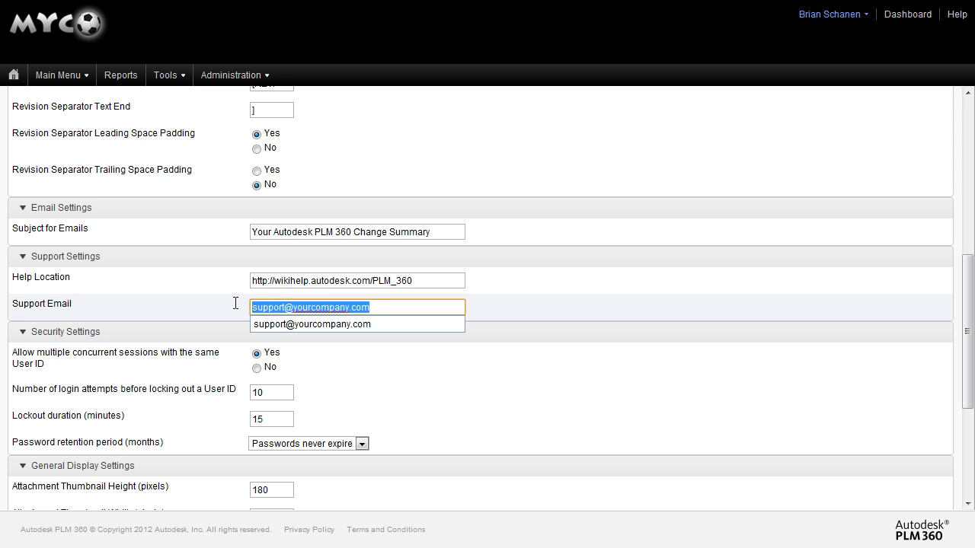
pyautogui.click(379, 306)
pyautogui.click(515, 313)
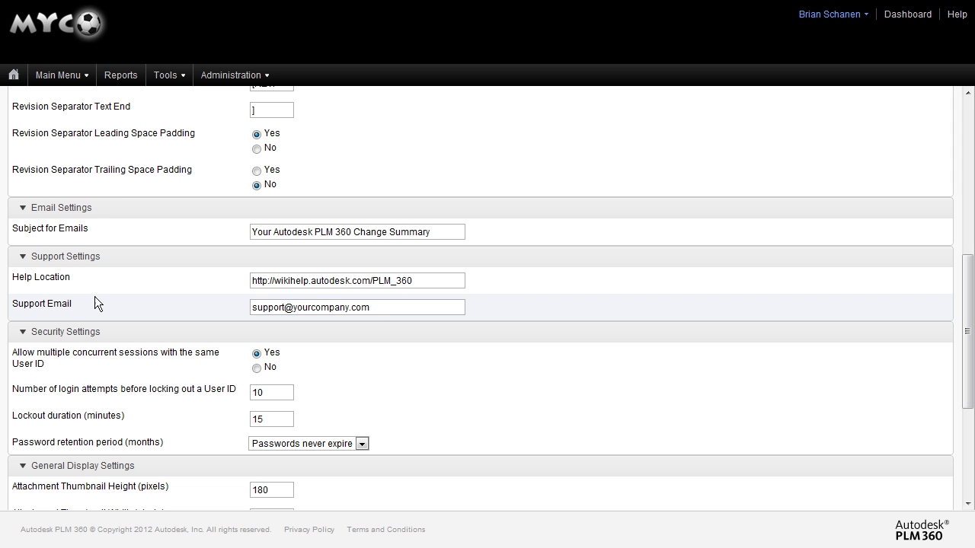
pyautogui.click(829, 14)
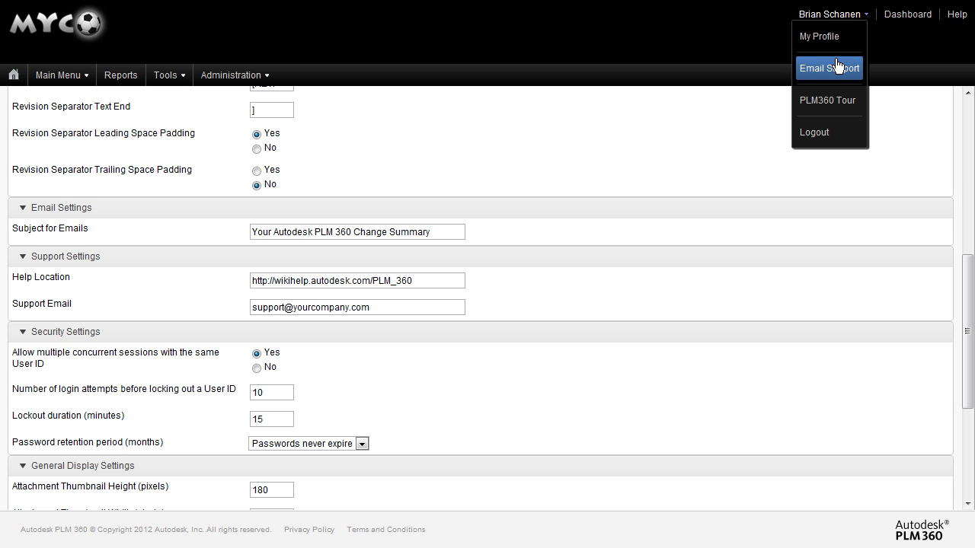
pyautogui.click(419, 308)
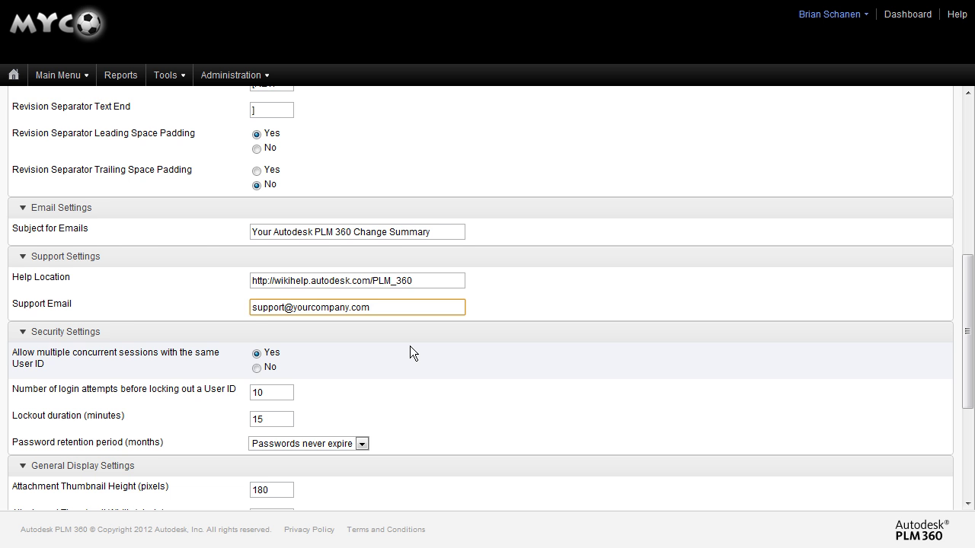
pyautogui.scroll(-1, 409, 346)
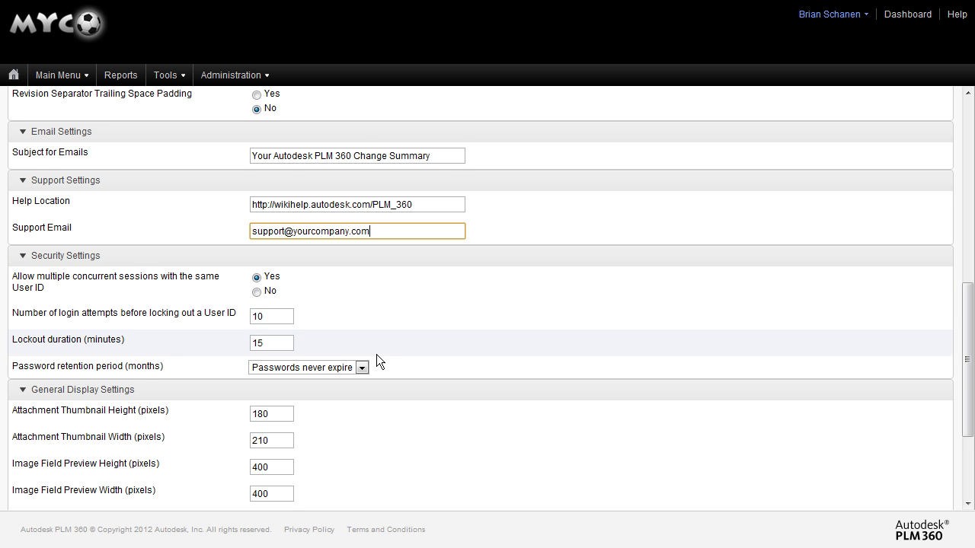
pyautogui.scroll(-1, 392, 354)
pyautogui.scroll(-1, 304, 320)
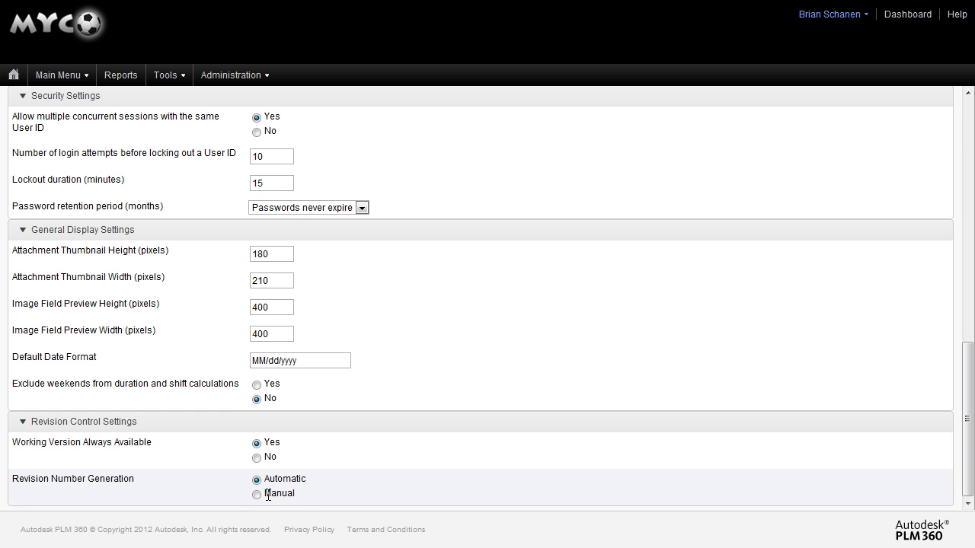
# Step: Save the Global Setup Options and confirm the warning that all records will be updated
pyautogui.scroll(5, 383, 439)
pyautogui.scroll(10, 411, 411)
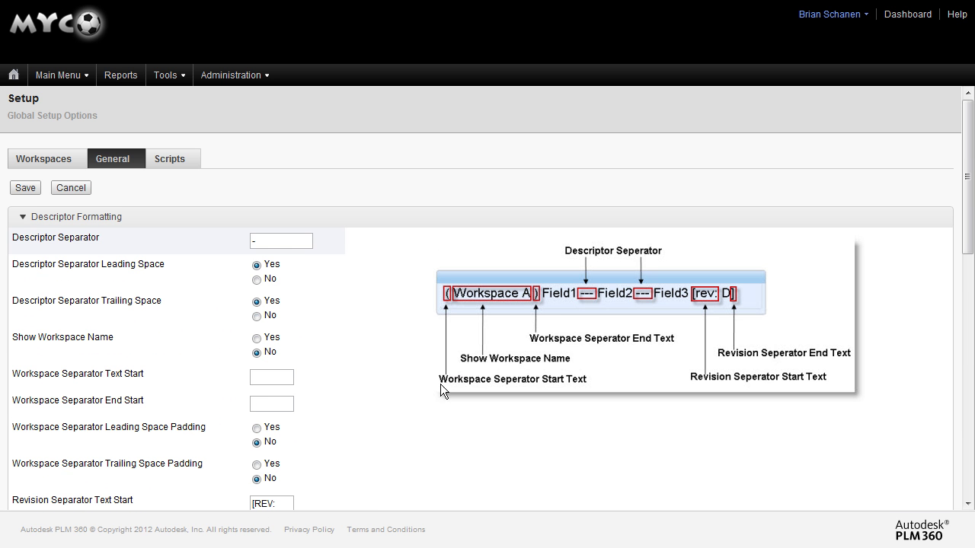
pyautogui.click(30, 188)
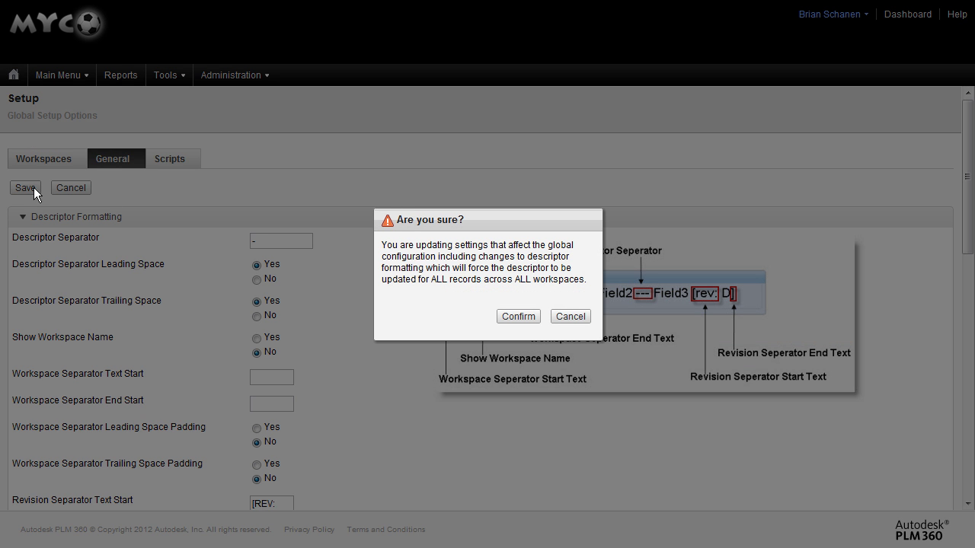
pyautogui.click(535, 319)
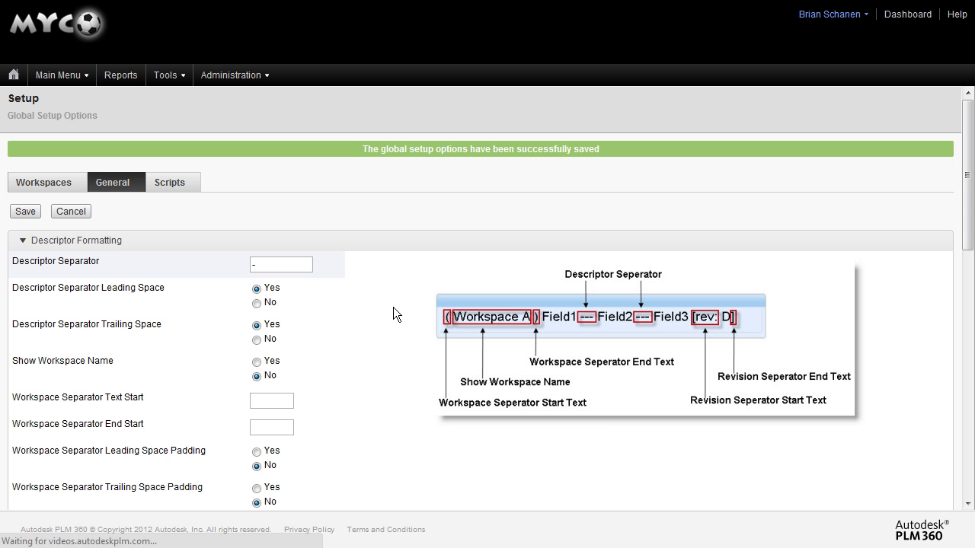